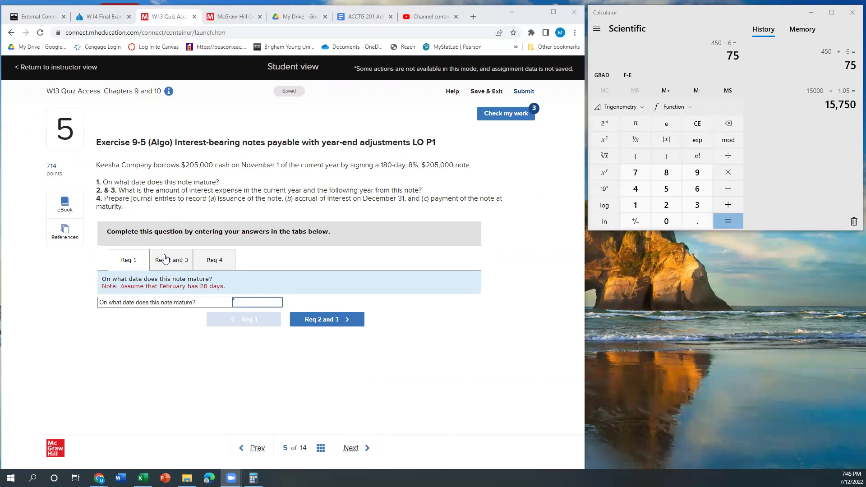
Look over the interest expense and journal entry parts, then return to the maturity date question
left_click(182, 262)
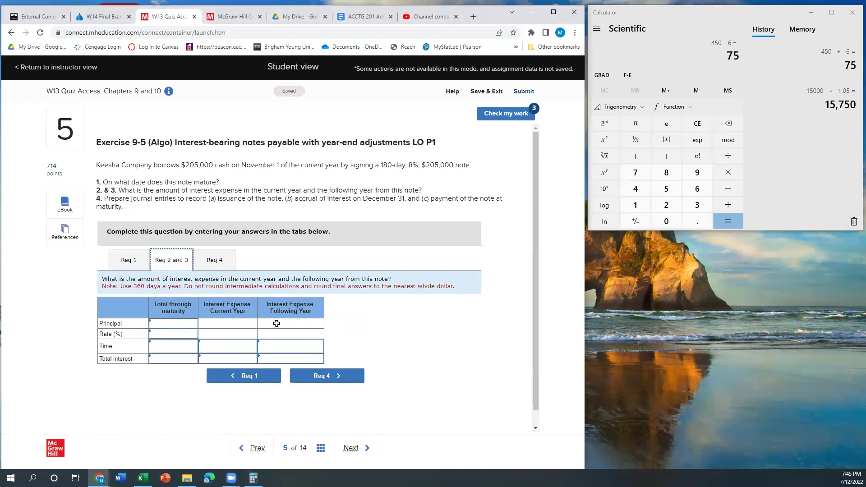
left_click(220, 262)
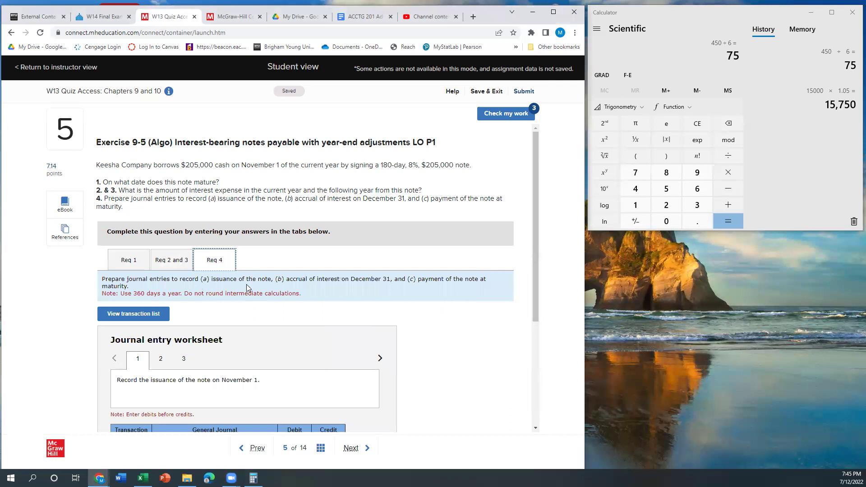
scroll(271, 361, "down", 4)
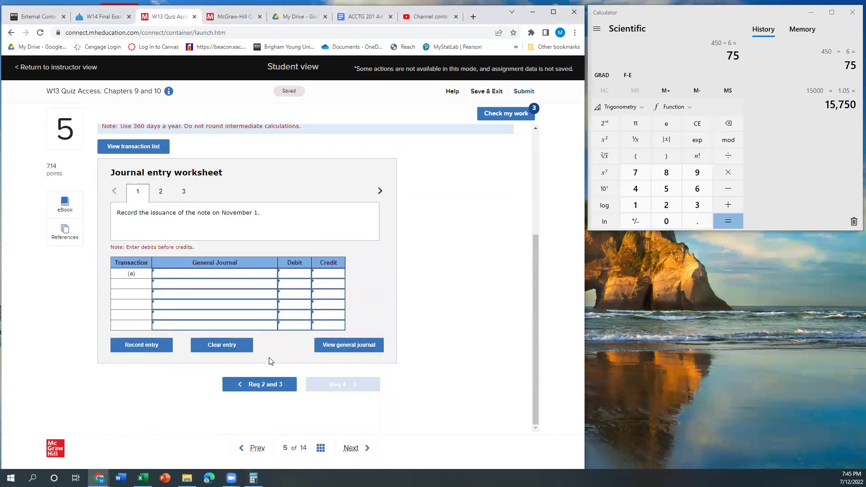
scroll(269, 361, "up", 4)
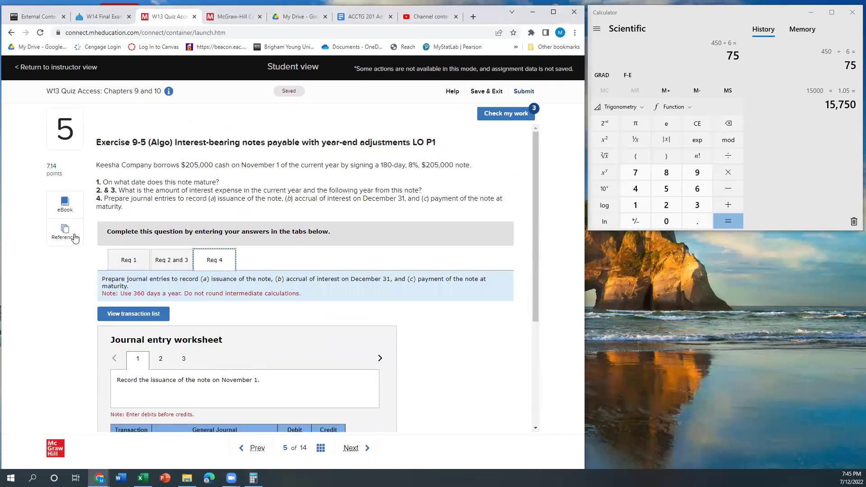
left_click(127, 260)
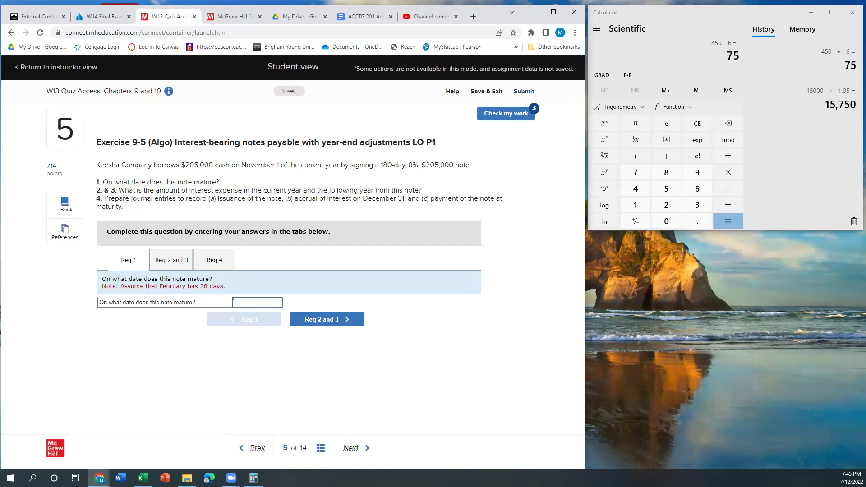
In Excel, enter Nov, Dec, Jan, Feb, Mar and Apr down column A
key("alt+Tab")
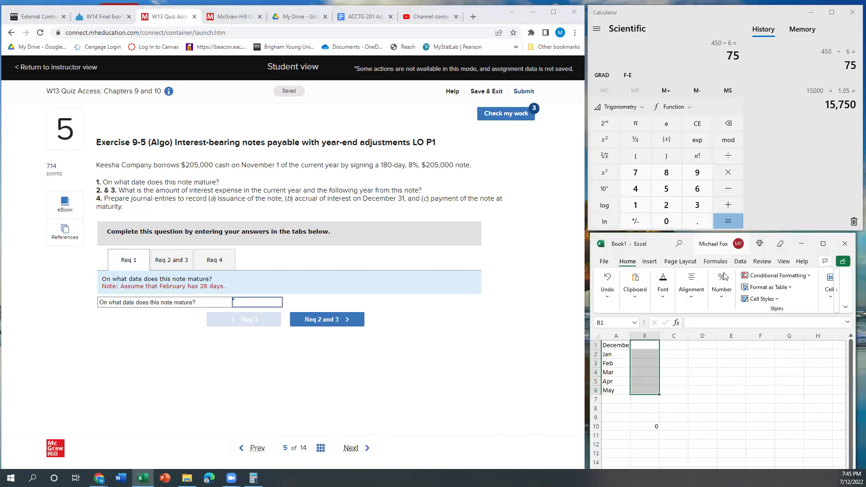
left_click(614, 346)
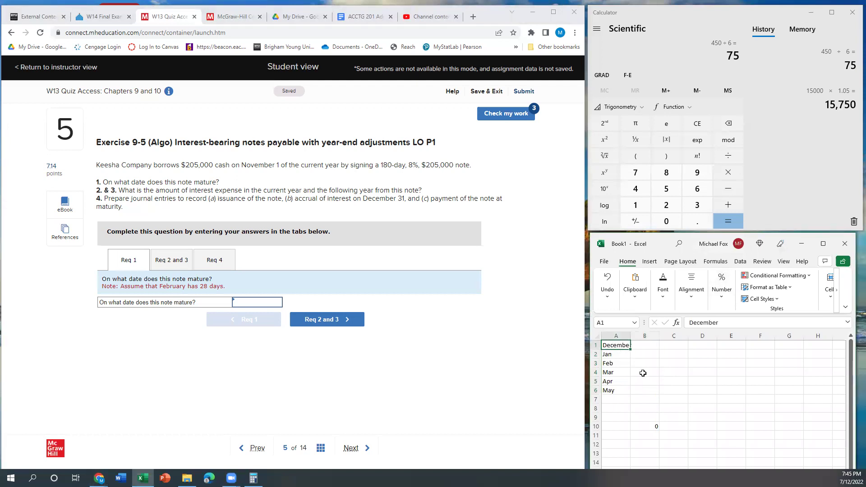
type("Nov")
key("Return")
type("De")
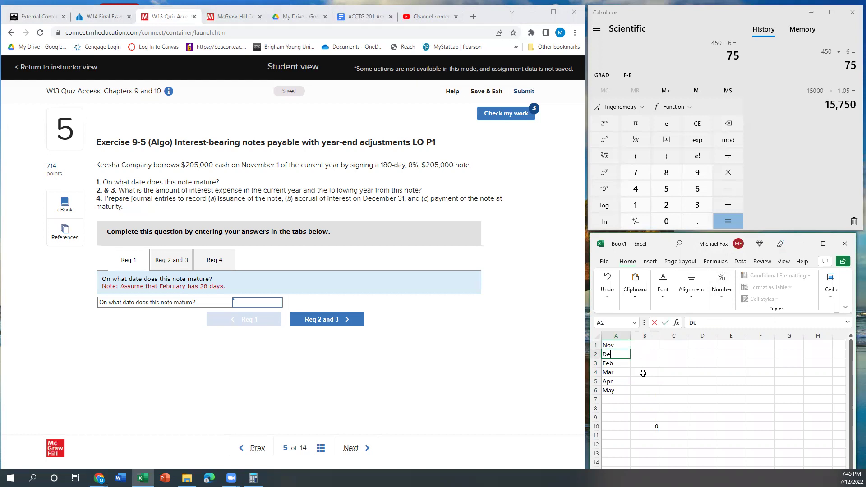
type("c")
key("Return")
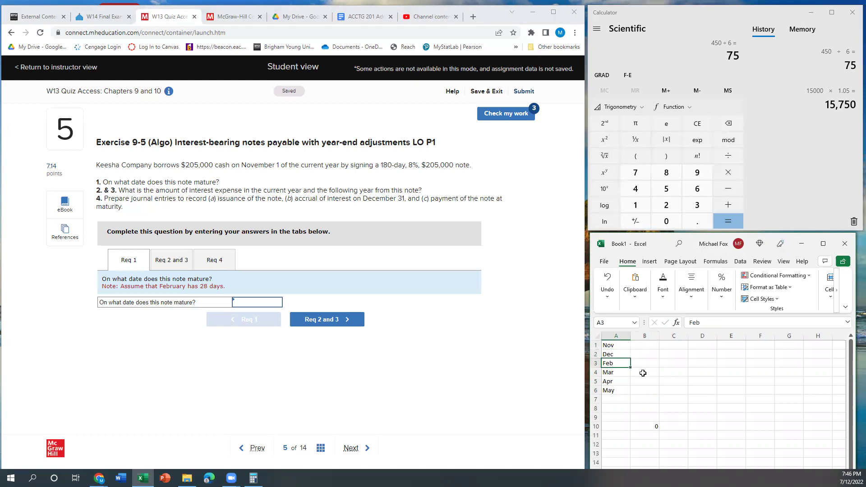
type("Jan")
key("Return")
type("Feb")
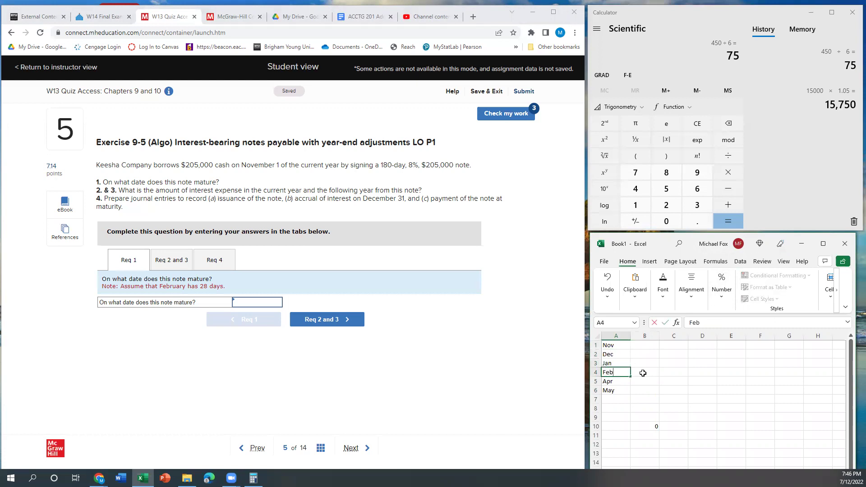
key("Return")
type("Mar")
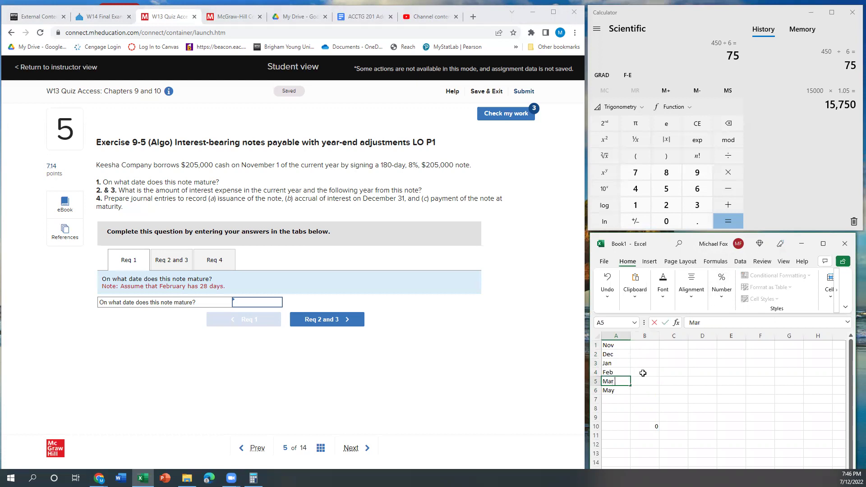
key("Return")
type("Apr")
key("Return")
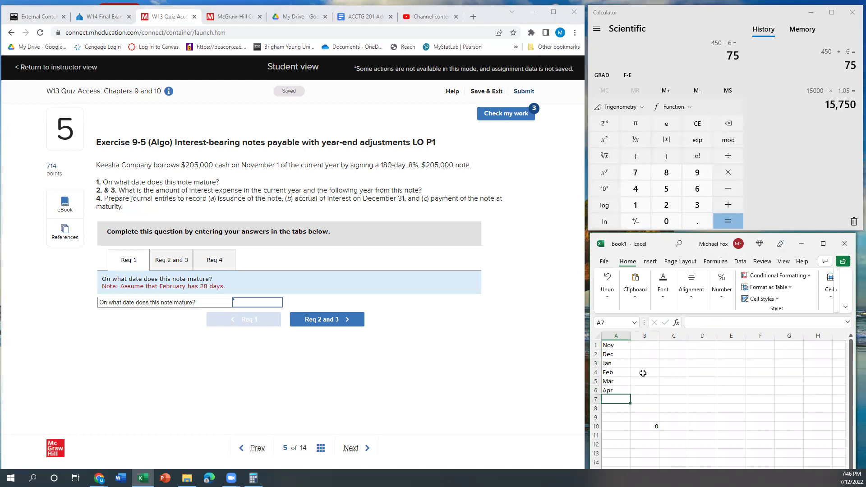
left_click(649, 425)
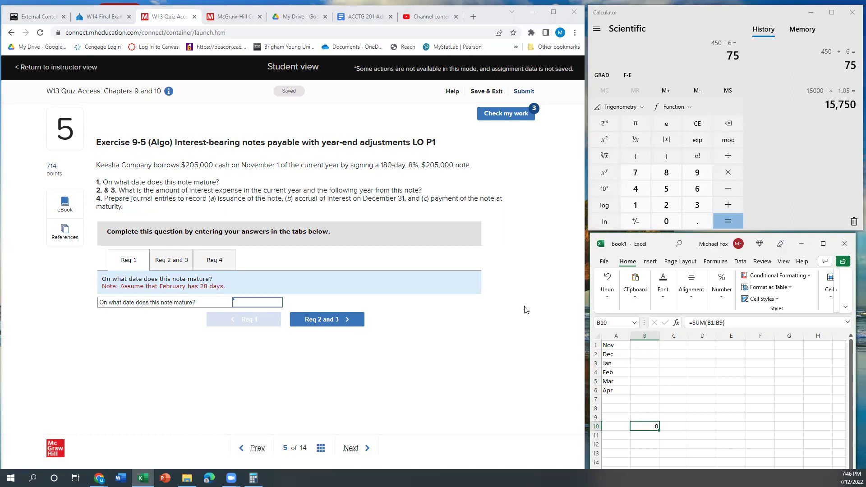
Enter 29, 31, 31 and 28 days beside Nov through Feb
left_click(646, 345)
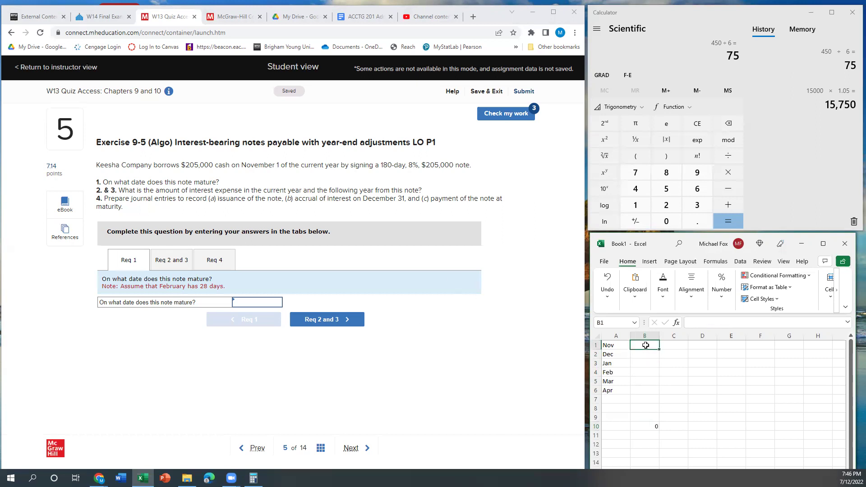
type("29")
key("Return")
type("31")
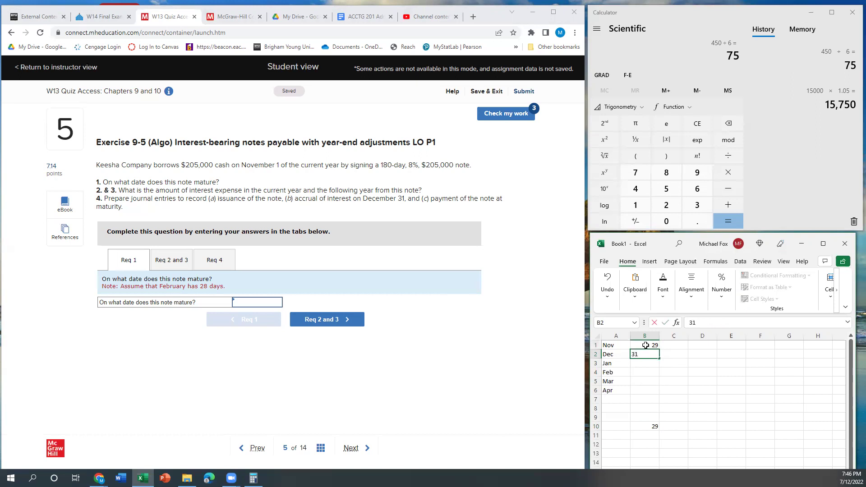
key("Return")
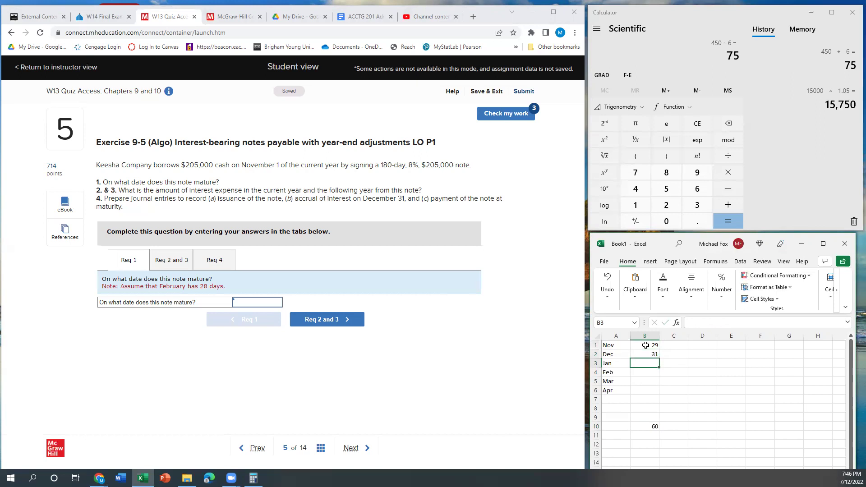
type("31")
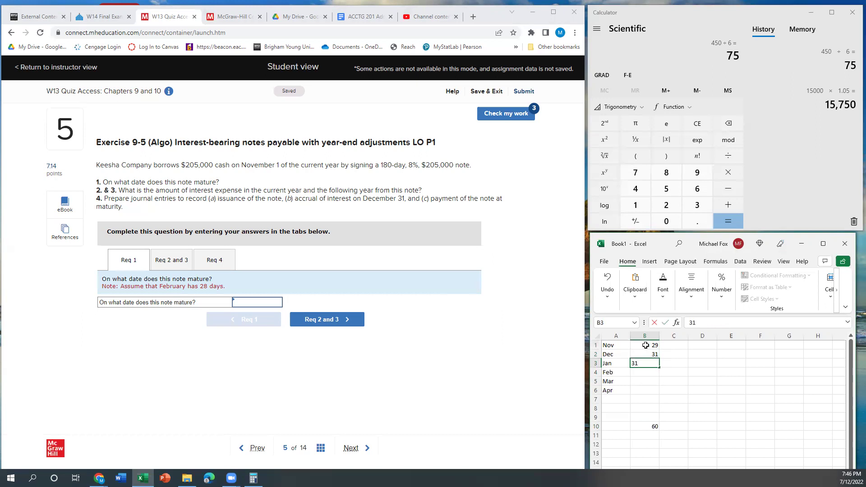
key("Return")
type("28")
key("Return")
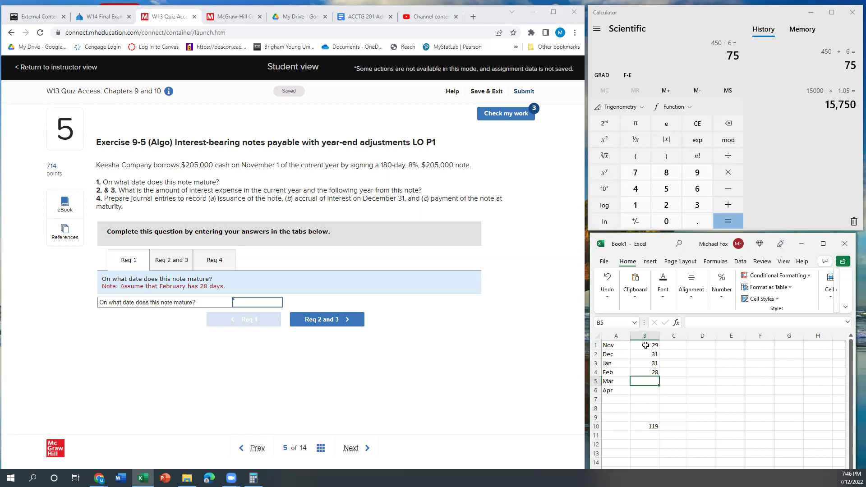
Enter 31 and 30 days for Mar and Apr, bringing the total to 180
type("30")
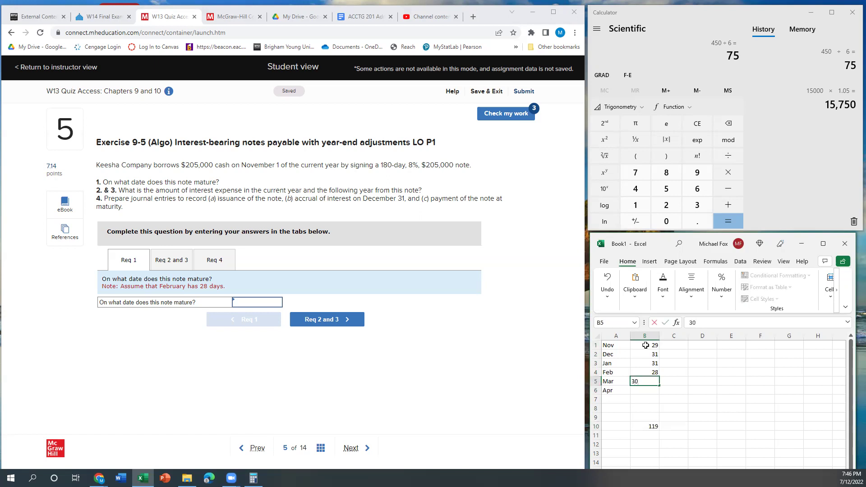
key("BackSpace")
type("1")
key("Return")
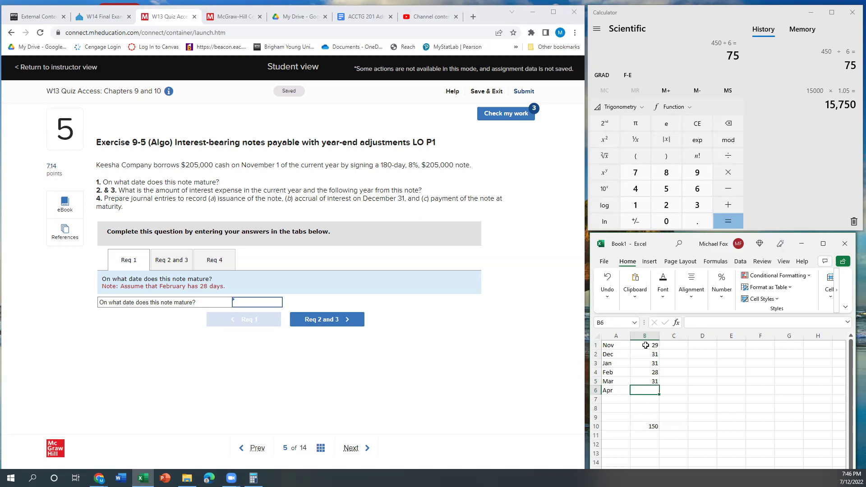
type("30")
key("Return")
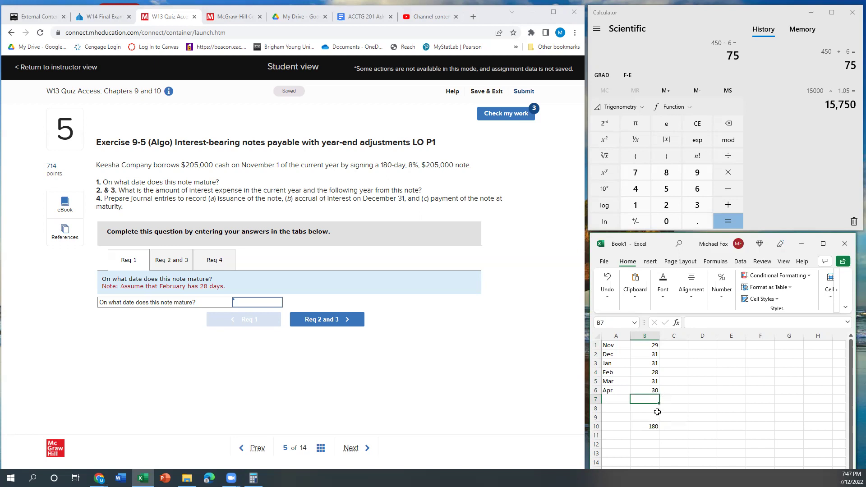
left_click_drag(651, 394, 612, 395)
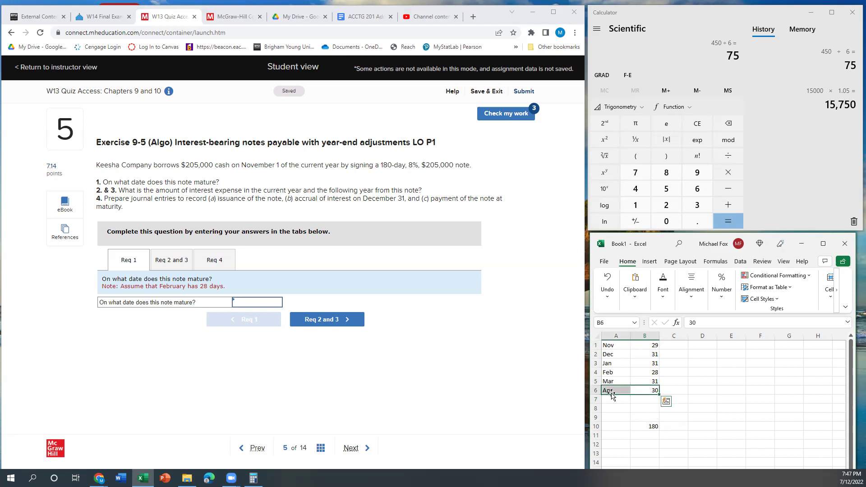
Select 30-April as the maturity date and go to the interest expense requirement
left_click(254, 300)
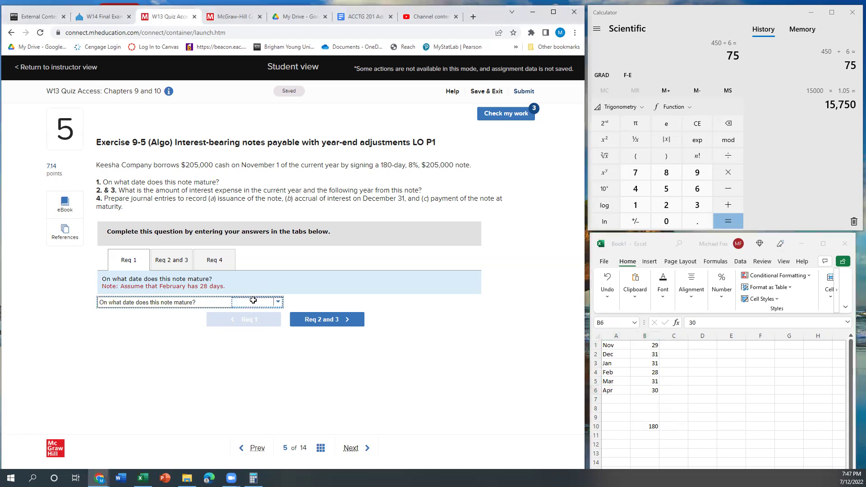
left_click(278, 302)
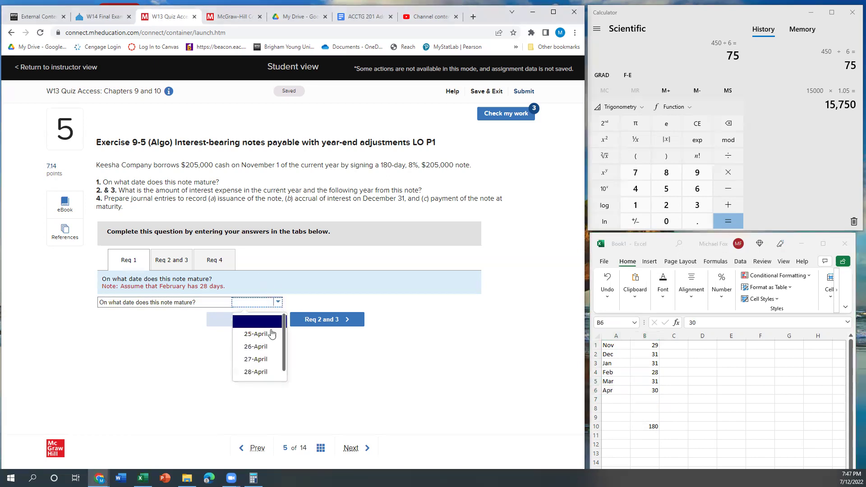
scroll(271, 334, "down", 2)
left_click(266, 371)
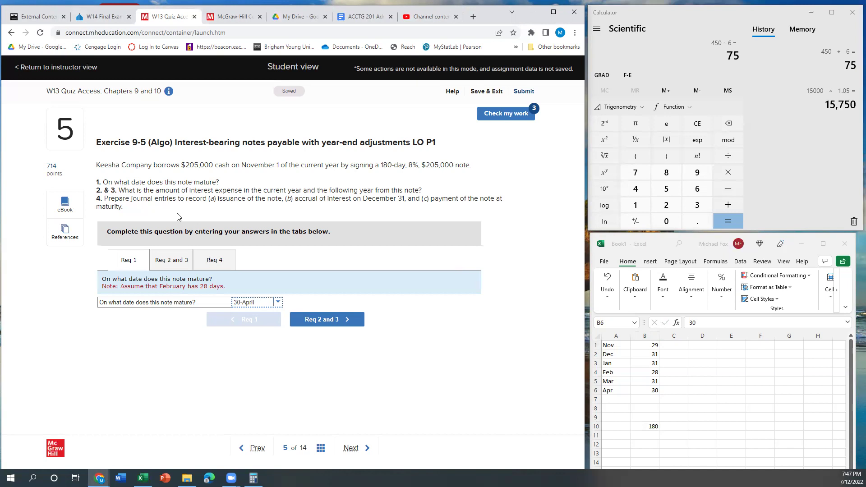
left_click(169, 260)
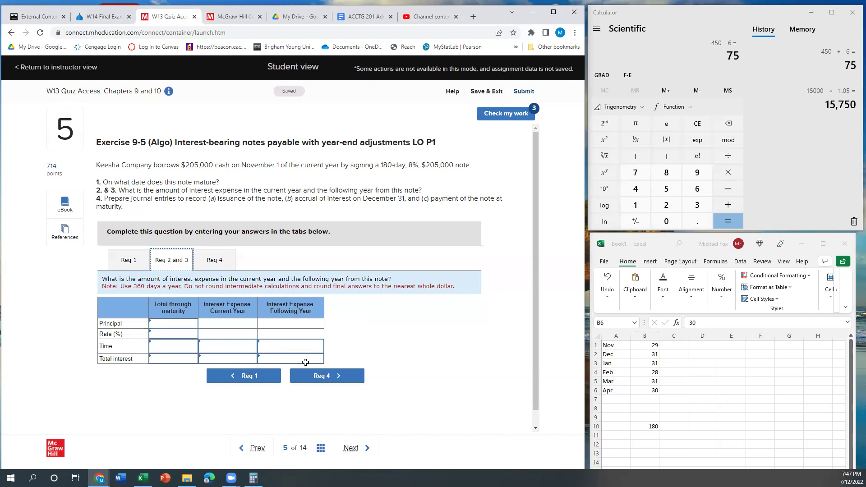
Fill the total-through-maturity principal and try .08 as the rate, dismissing the numbers-only warning
left_click(164, 322)
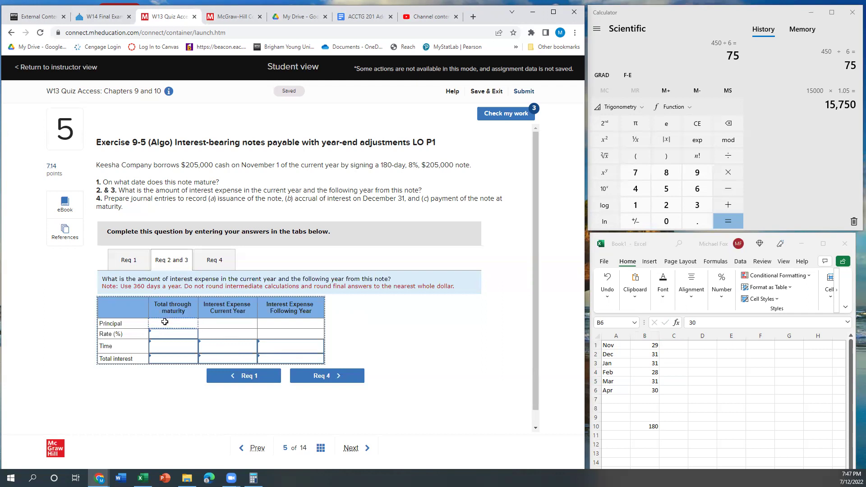
type("205")
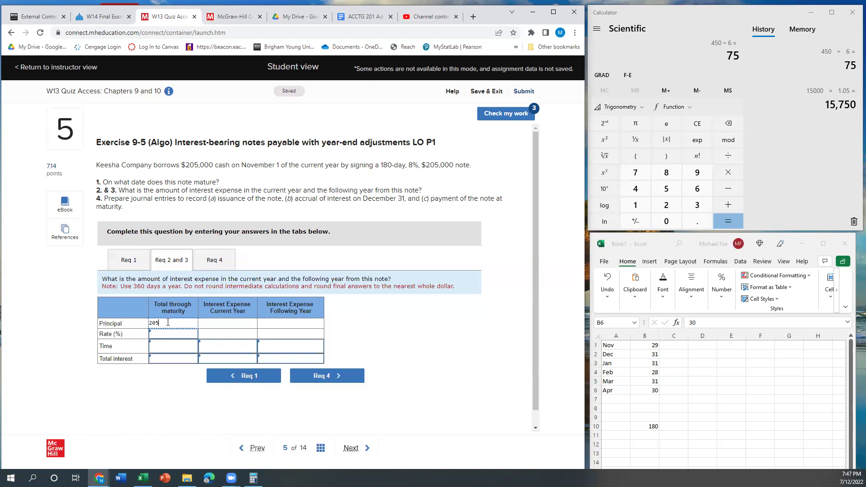
type("000")
left_click(164, 335)
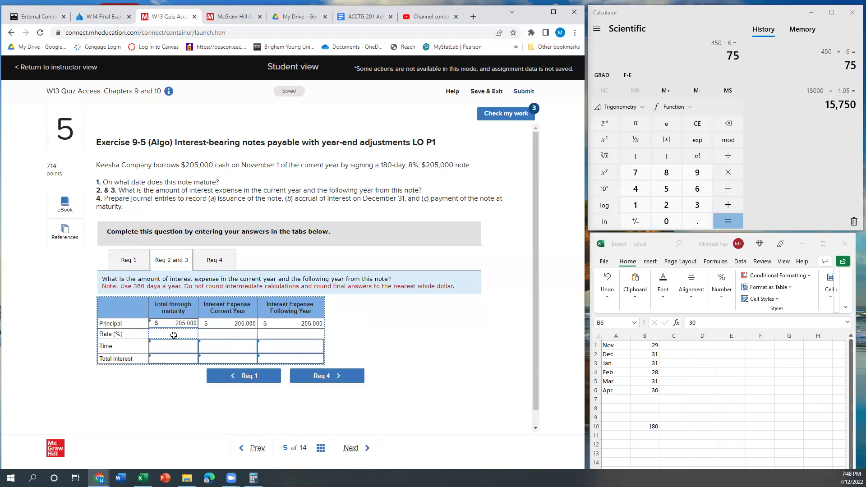
type(".08")
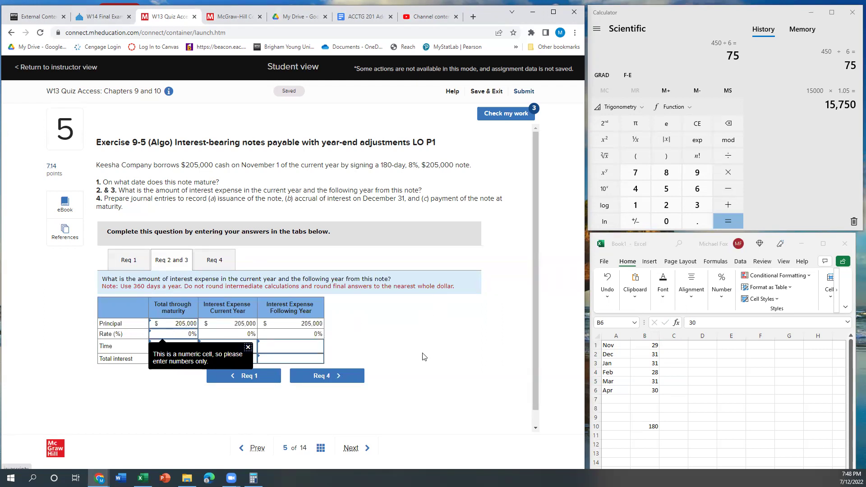
left_click(188, 333)
left_click(248, 348)
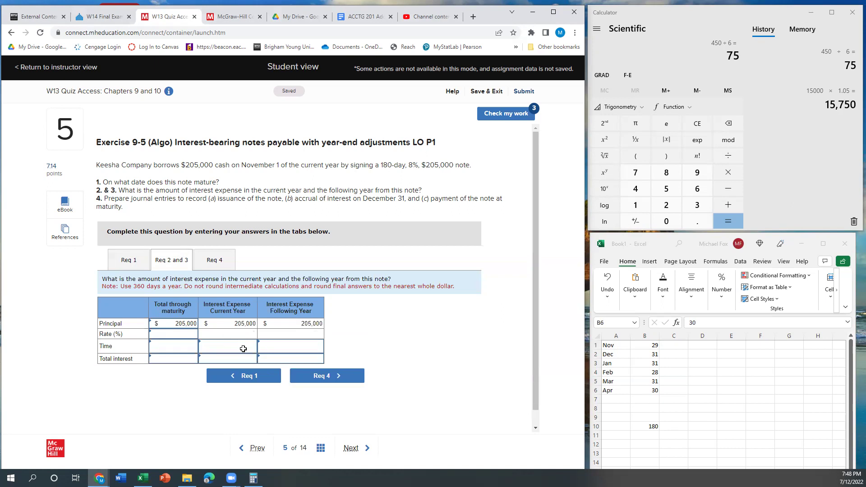
Enter 8 as the rate and choose 180/360 as the time through maturity
left_click(187, 334)
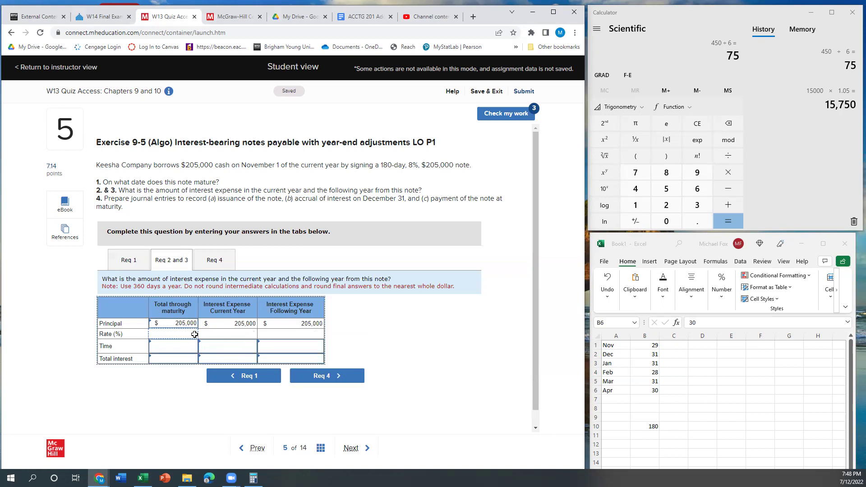
type("8")
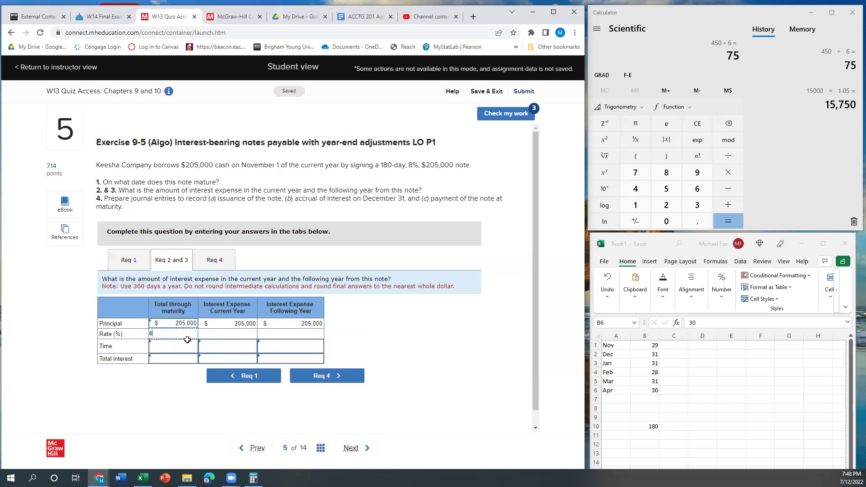
left_click(183, 346)
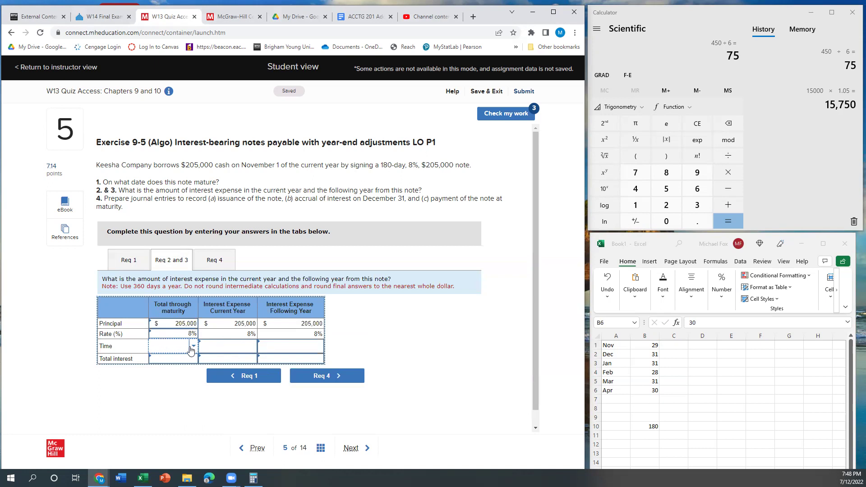
left_click(194, 347)
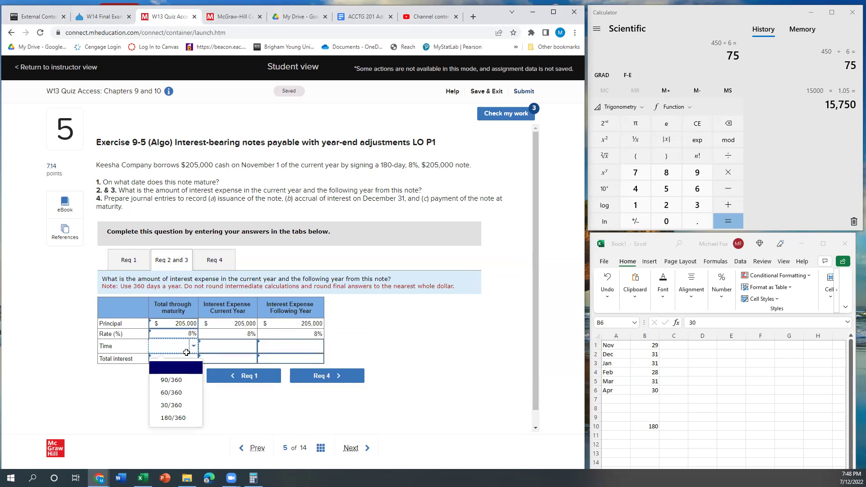
left_click(174, 418)
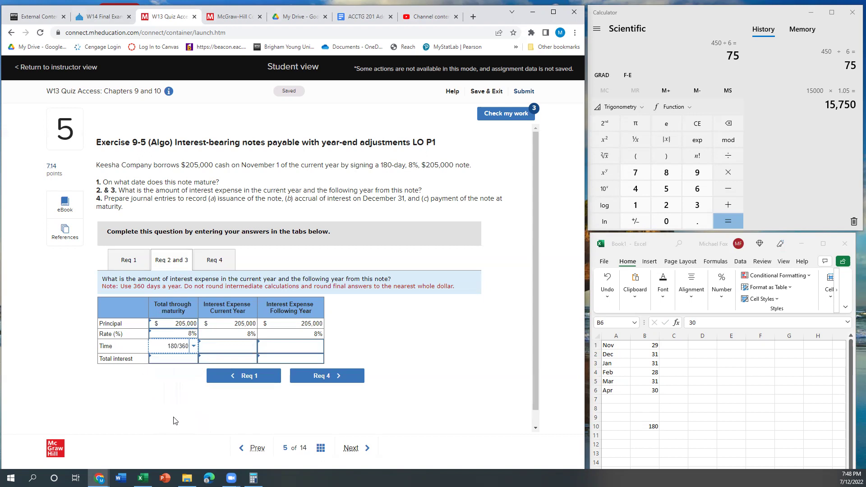
Compute 205,000 × 0.08 × 180 ÷ 360 = 8,200 in Calculator
left_click(682, 13)
type("20")
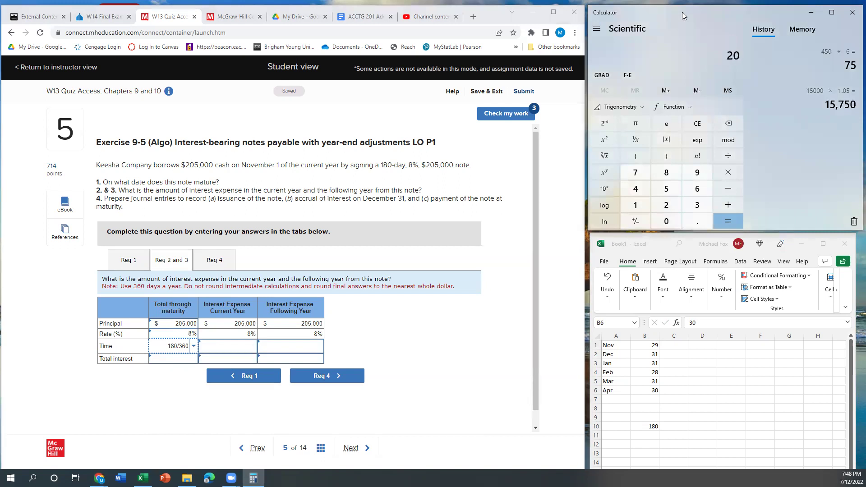
type("5,000")
key("asterisk")
type("0.08")
key("asterisk")
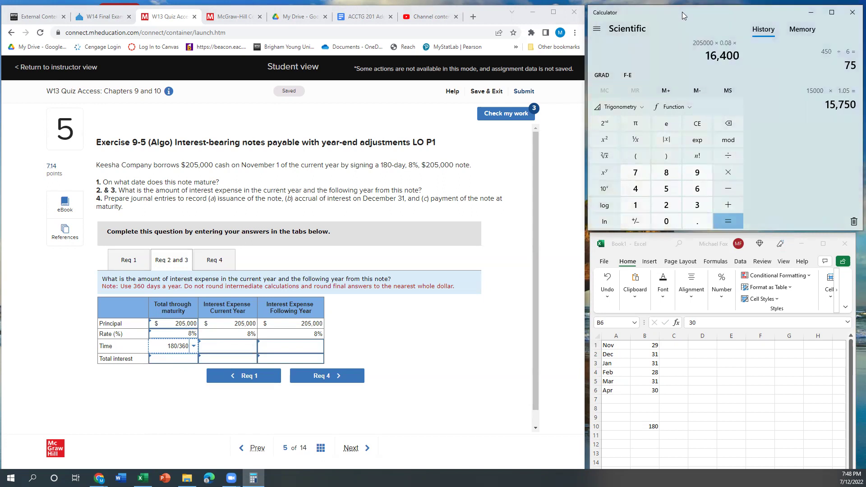
type("180")
key("slash")
type("360")
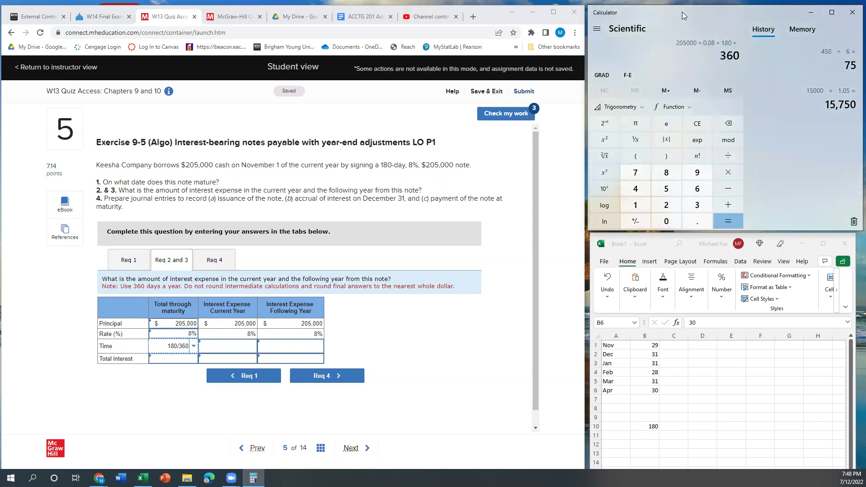
key("Return")
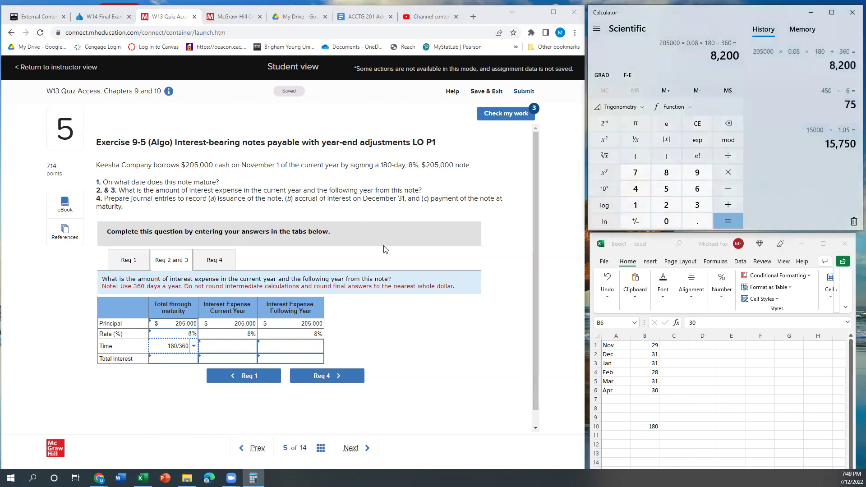
Record 8,200 as the total interest through maturity
left_click(180, 360)
type("8200")
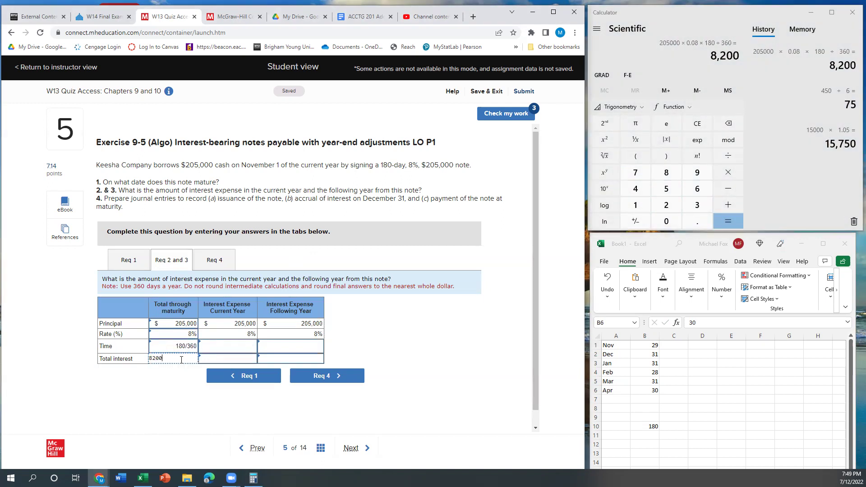
left_click(239, 346)
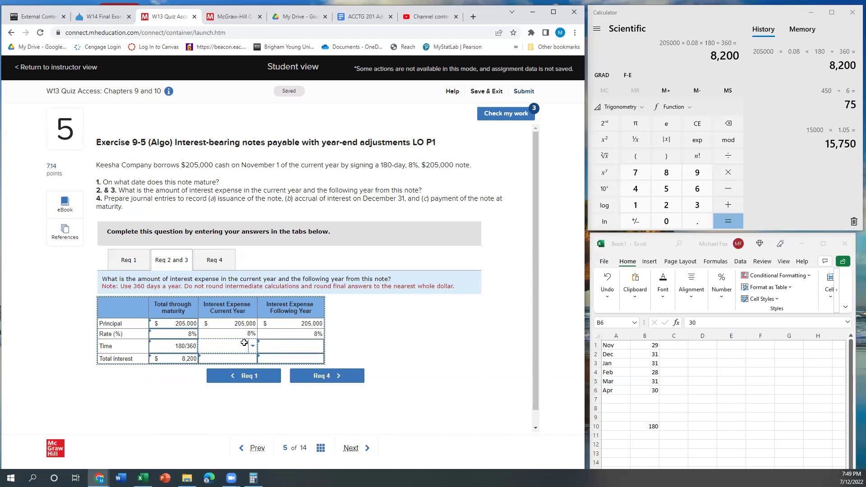
Pick 60/360 in the Current Year Time dropdown and 120/360 in the Following Year one
left_click(252, 347)
left_click(252, 347)
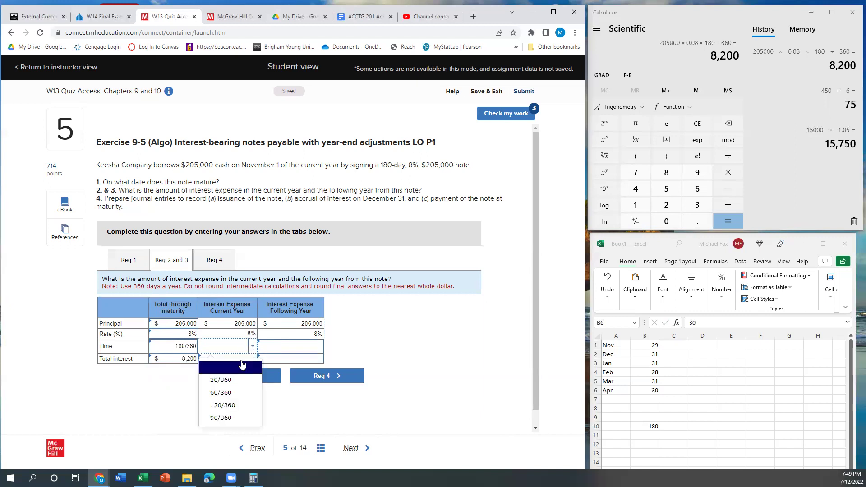
left_click(231, 397)
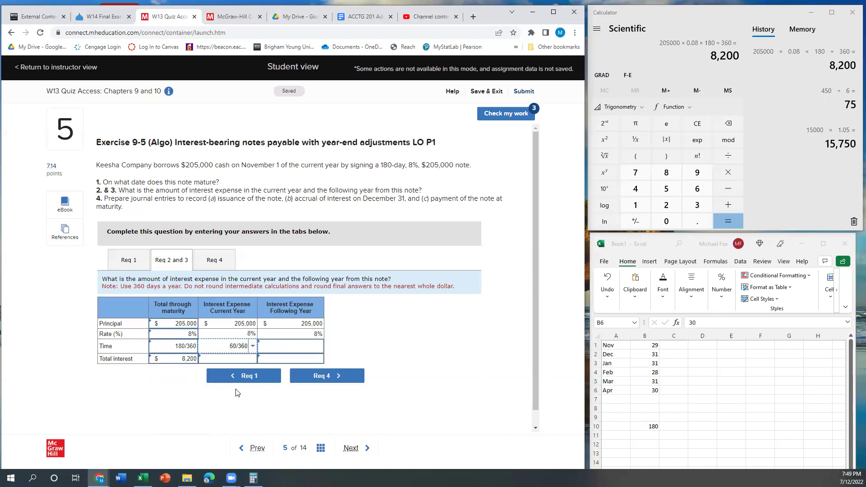
left_click(311, 344)
left_click(320, 345)
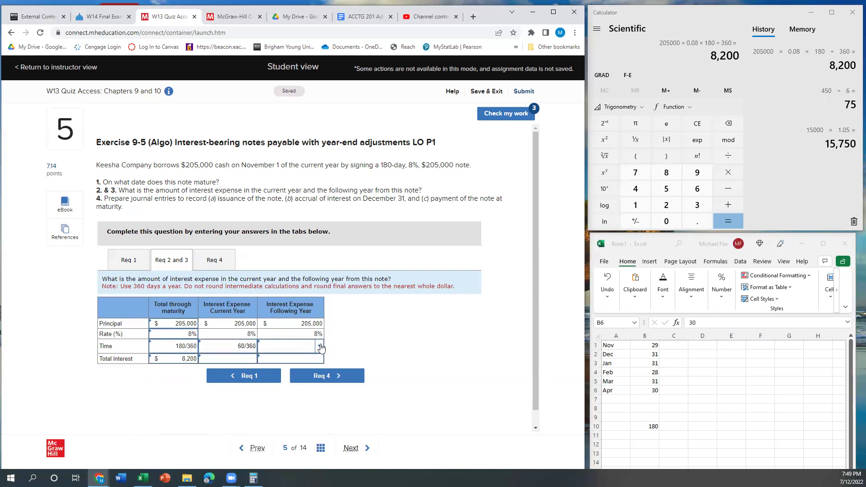
left_click(289, 380)
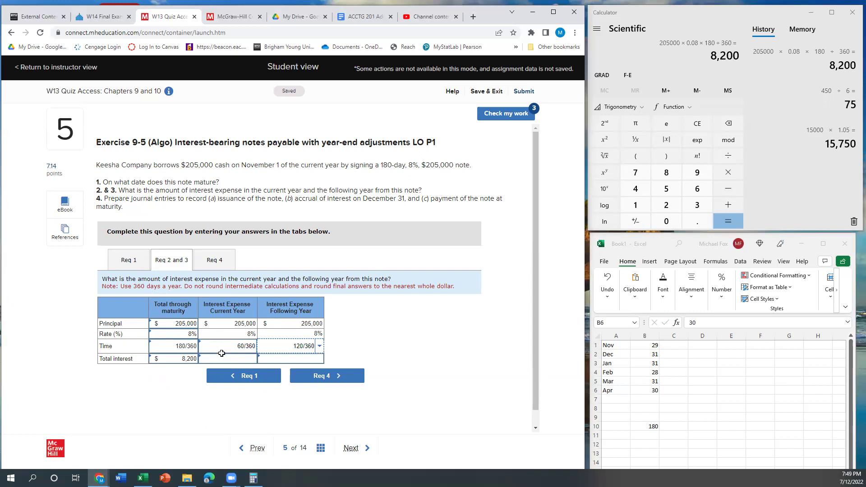
Calculate 205000*0.08*60/360 = 2,733.33 and enter 2,733 as current-year total interest
left_click(697, 11)
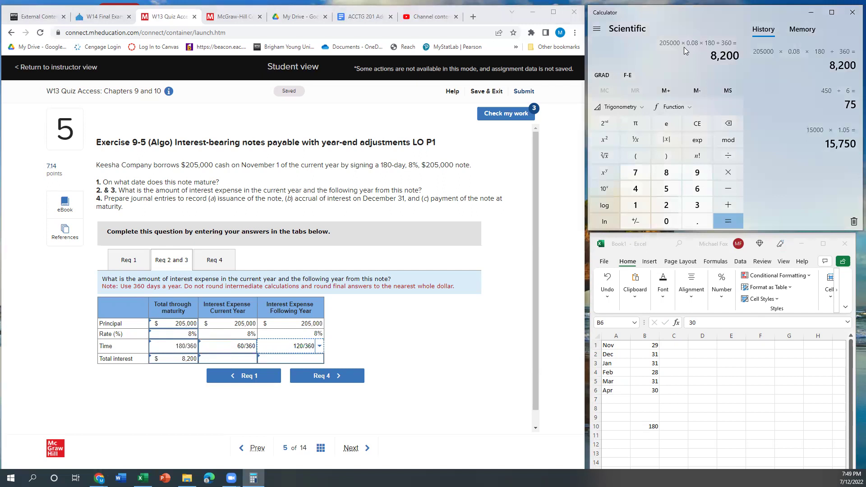
type("205000")
type("*0.08")
type("*")
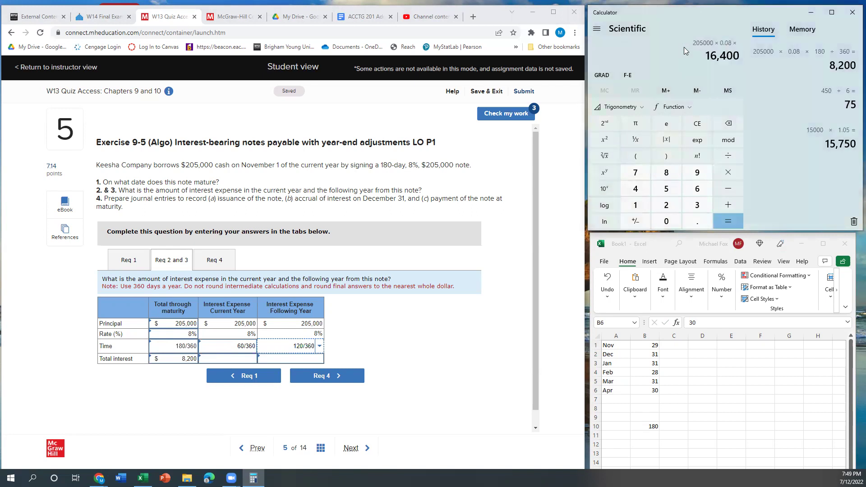
type("60/36")
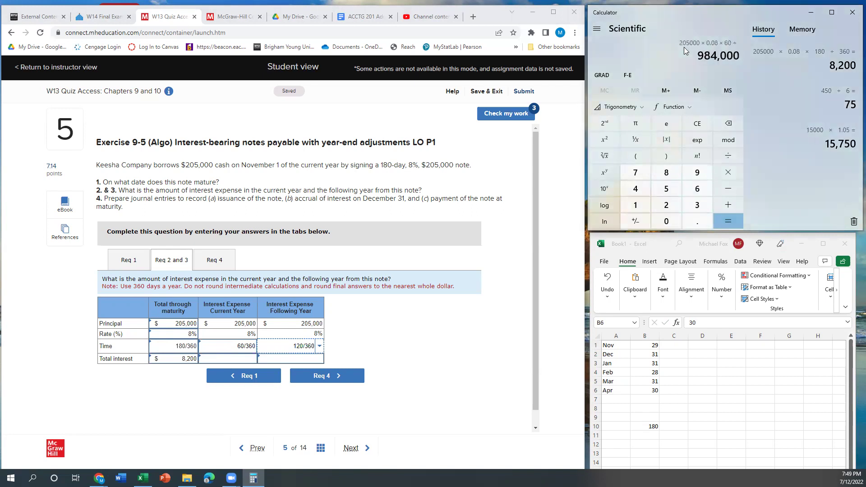
type("0")
key("Return")
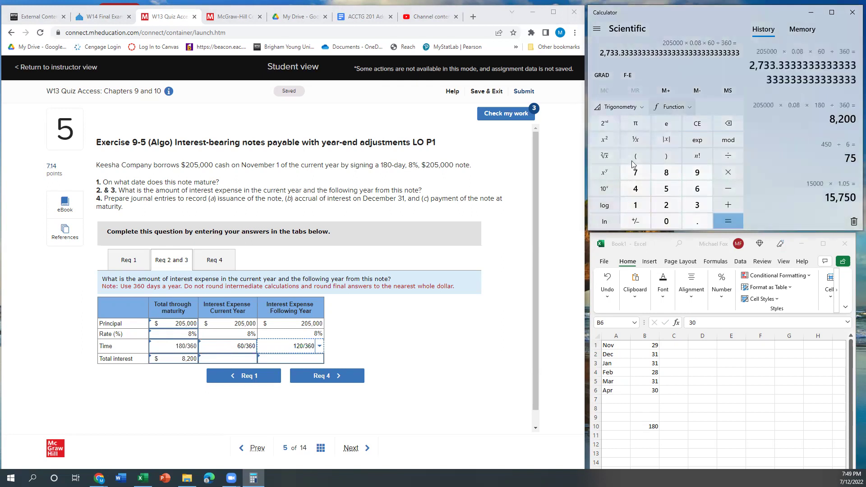
left_click(352, 329)
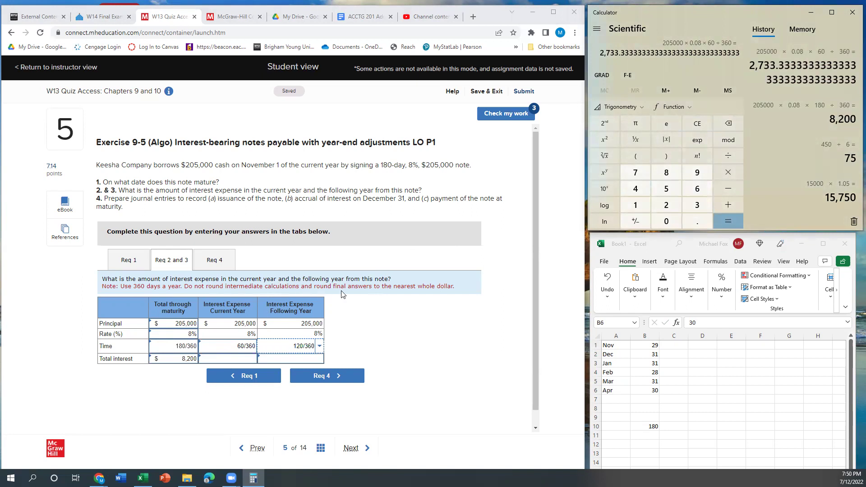
left_click(769, 80)
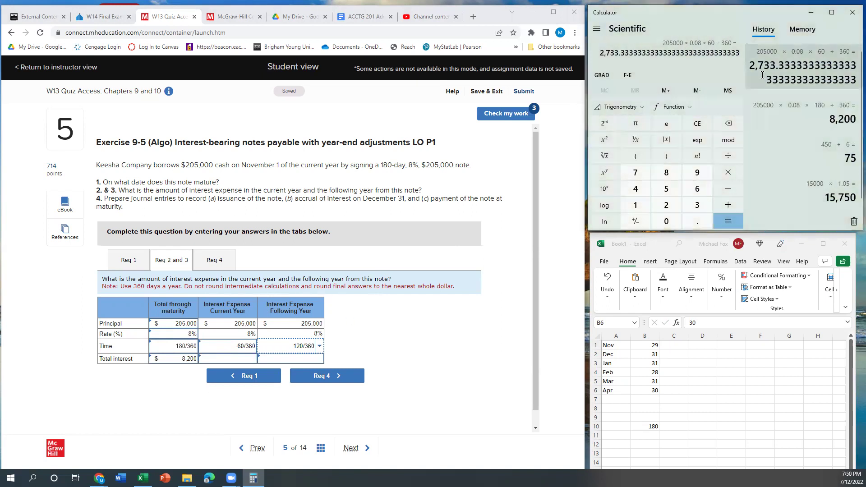
left_click(245, 359)
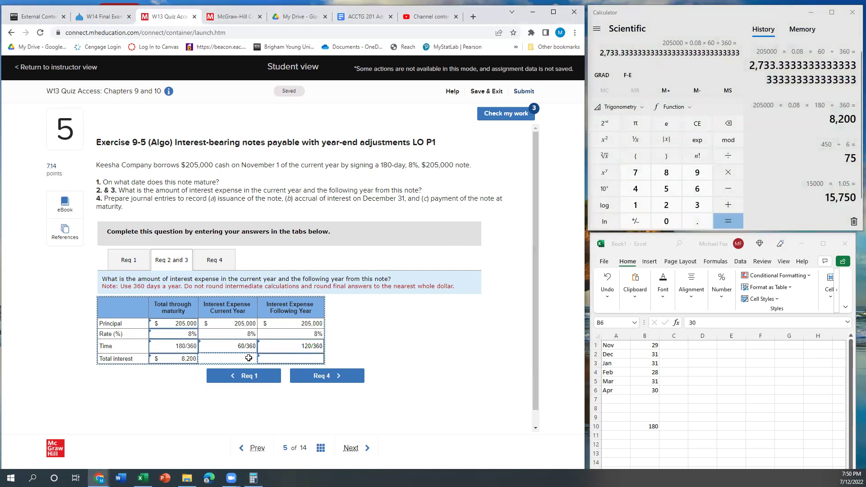
type("2733")
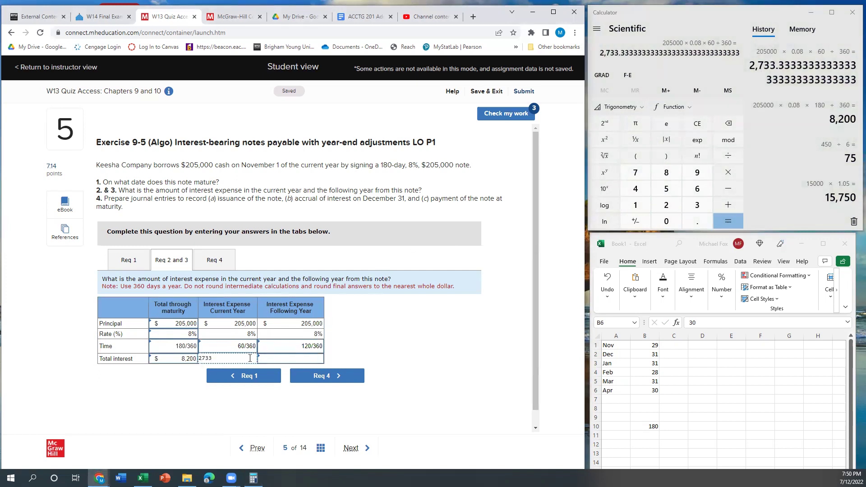
left_click(282, 361)
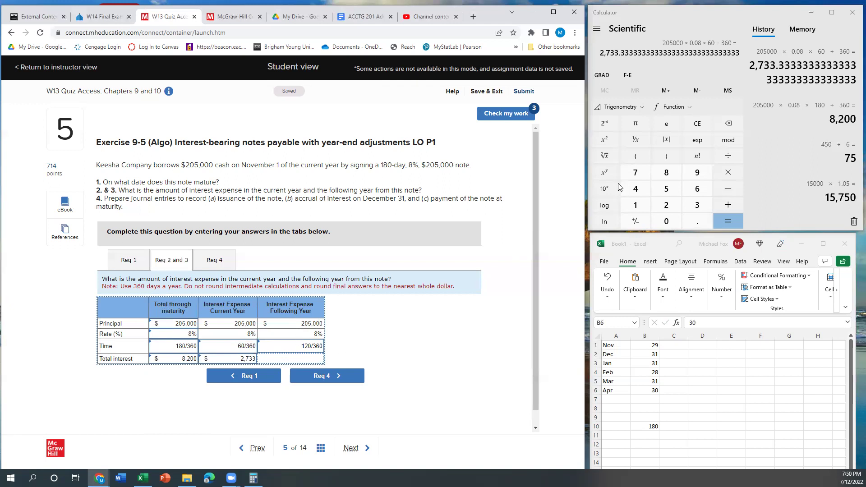
Compute 8,200 − 2,733 = 5,467 in Calculator and enter 5,467 as following-year interest
left_click(694, 12)
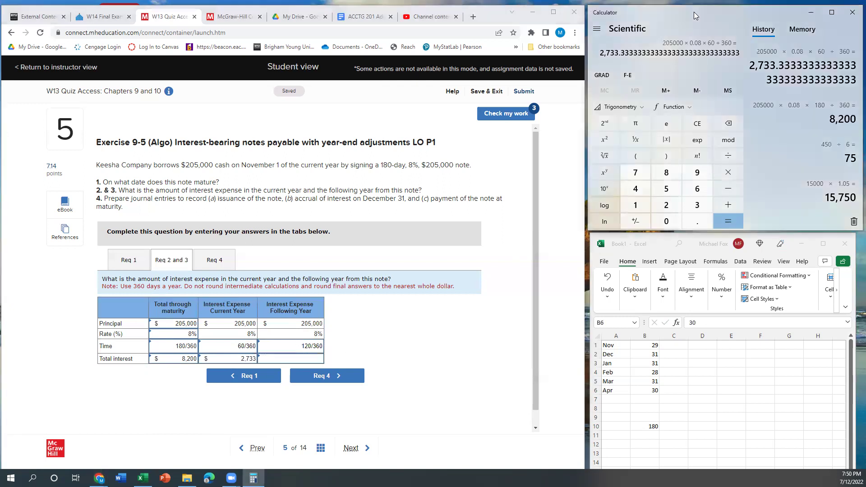
type("8200 - ")
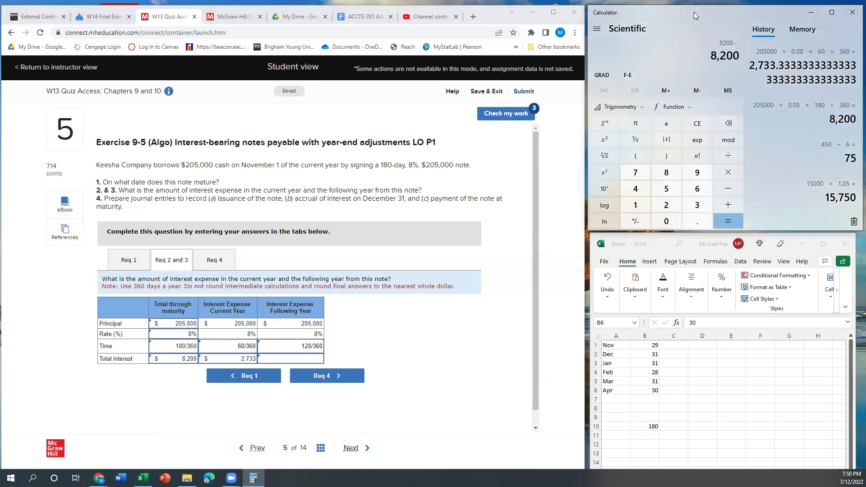
type("2,7")
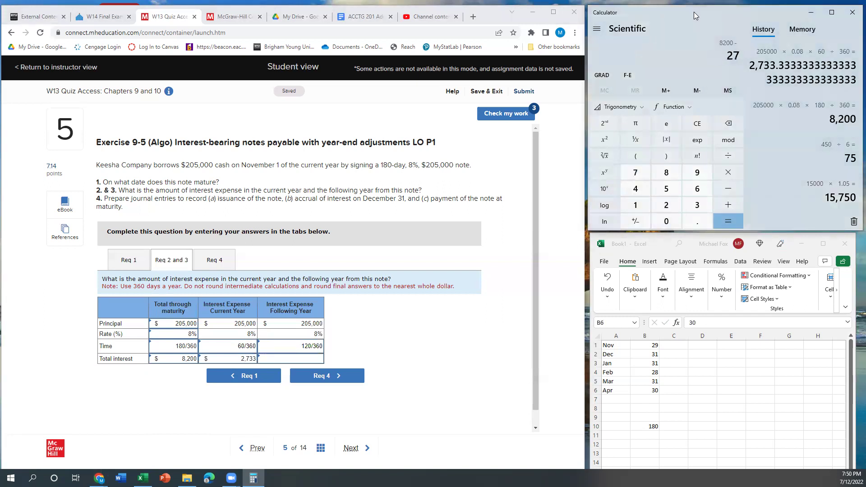
type("33")
key("Return")
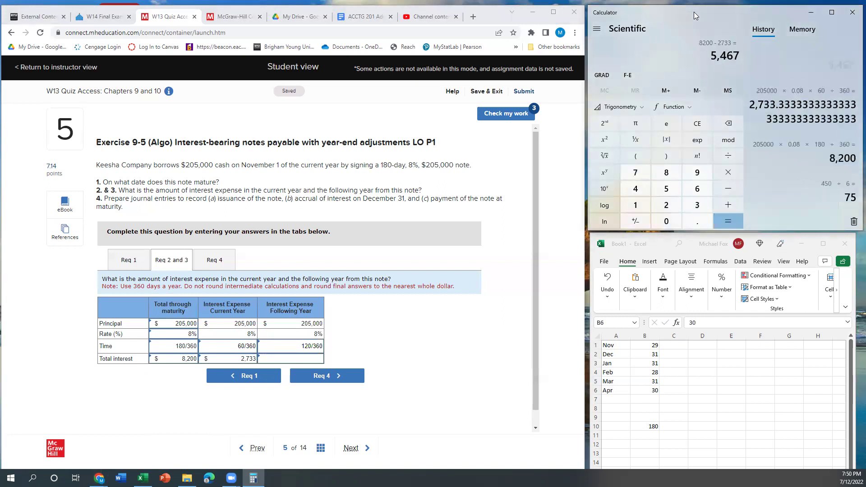
left_click(307, 360)
type("5,467")
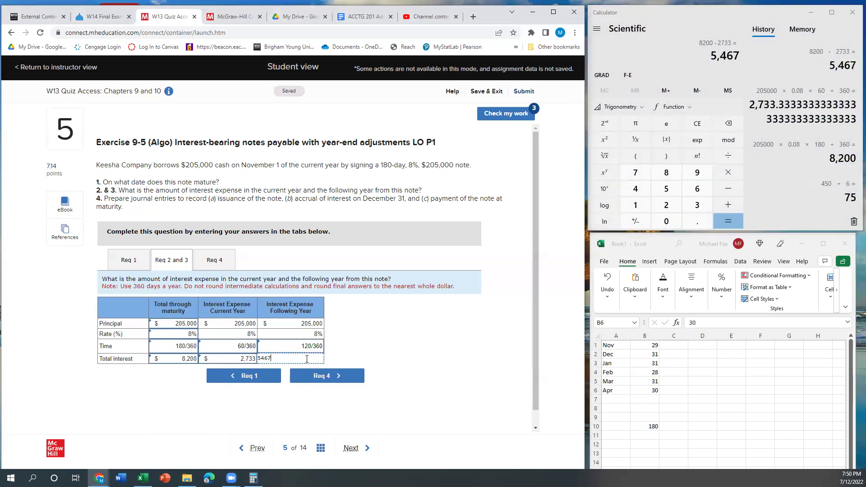
left_click(436, 336)
Check the work, review the graded maturity date and interest table, then return to the question
left_click(502, 114)
left_click(367, 206)
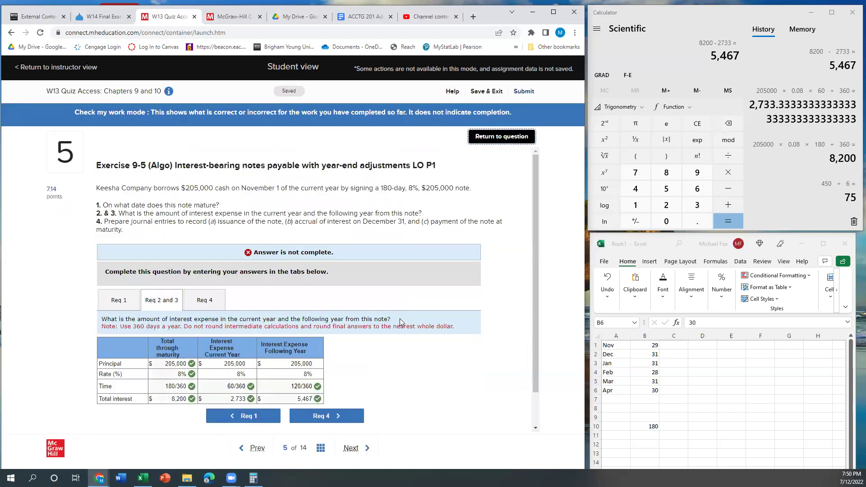
left_click(121, 309)
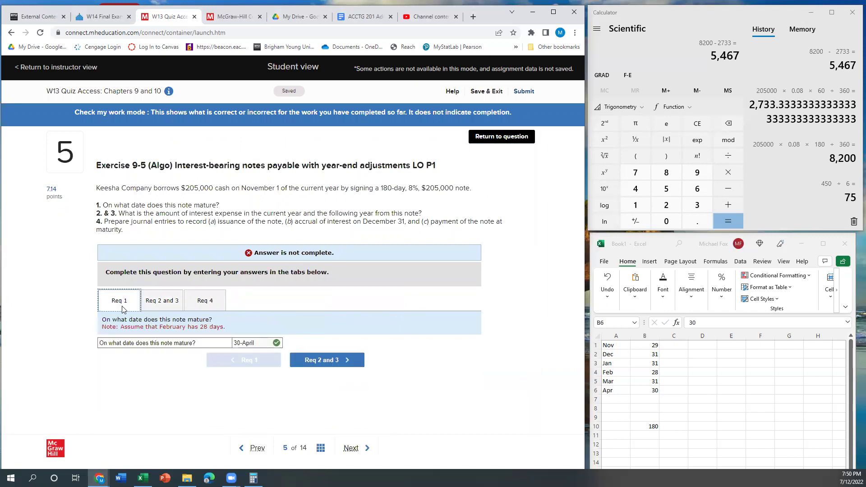
left_click(158, 301)
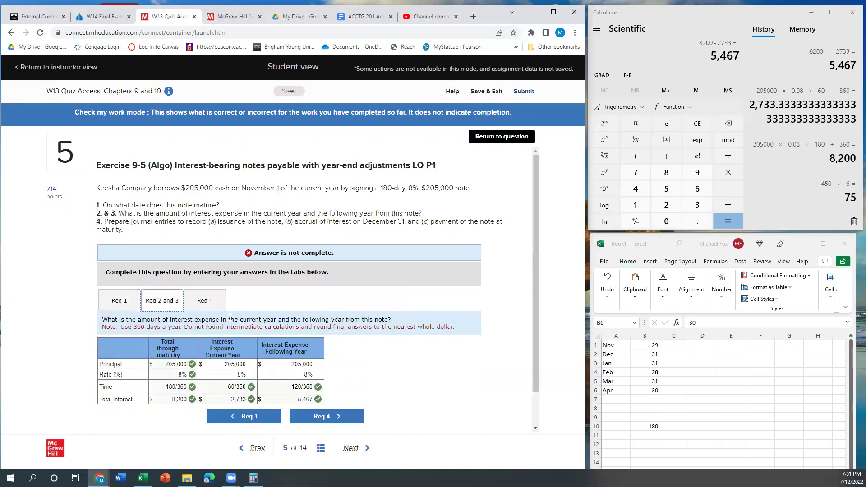
left_click(496, 137)
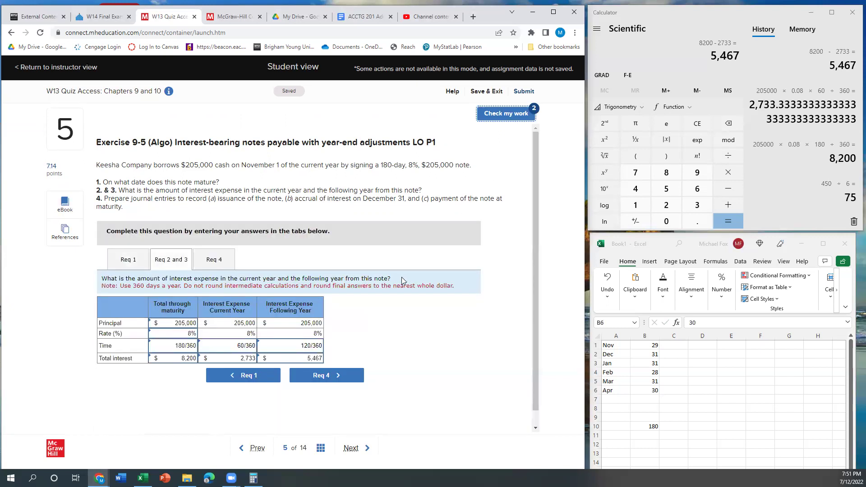
Bring up the Req 4 journal entries worksheet
left_click(211, 263)
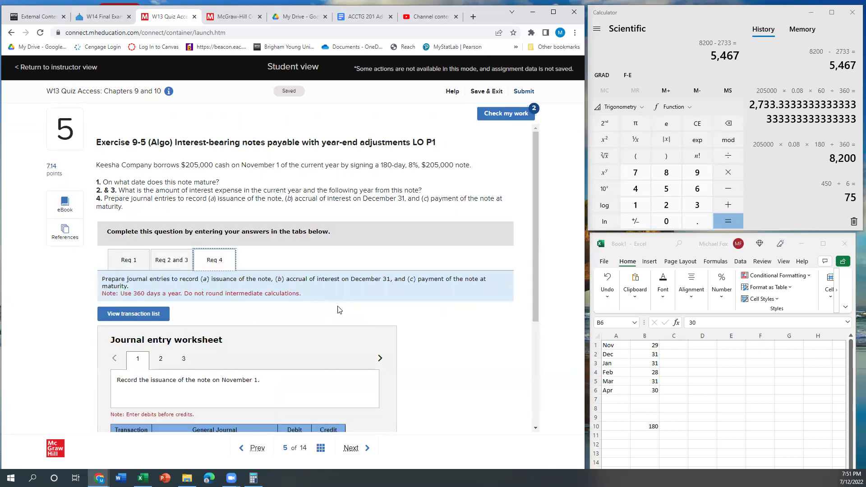
scroll(361, 320, "down", 2)
scroll(361, 320, "down", 3)
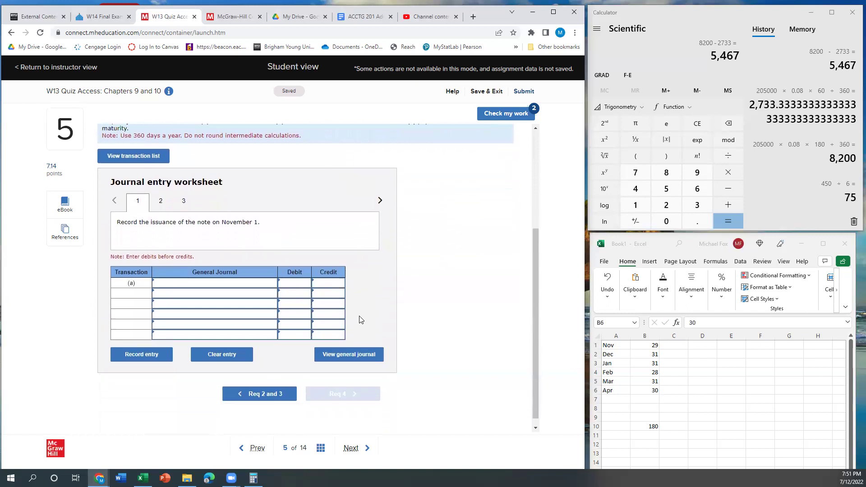
scroll(361, 320, "up", 1)
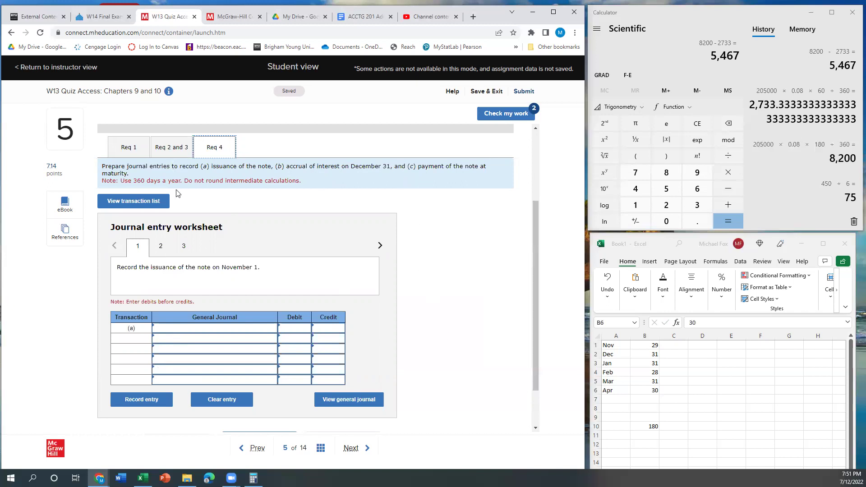
Select Cash and Notes payable as entry (a)'s accounts
left_click(181, 330)
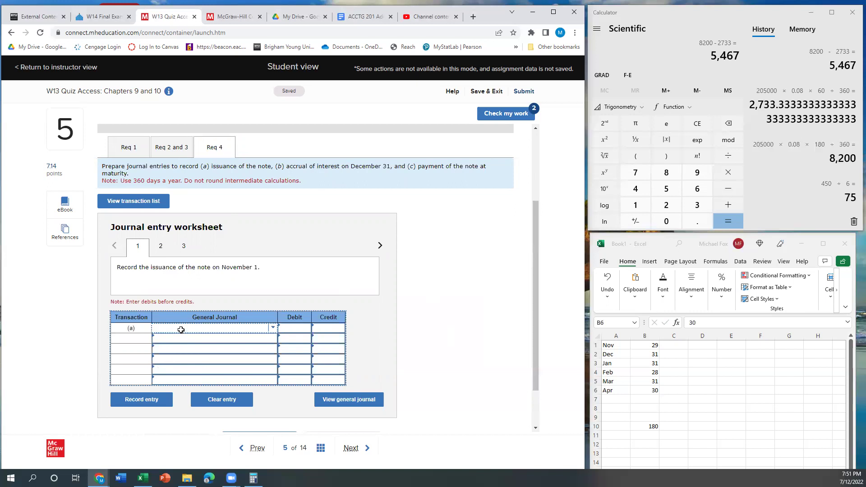
scroll(181, 330, "up", 2)
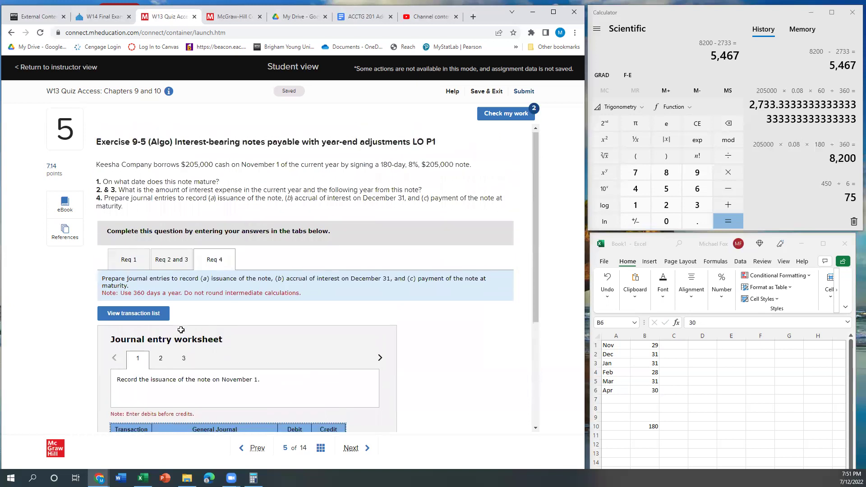
scroll(181, 330, "down", 2)
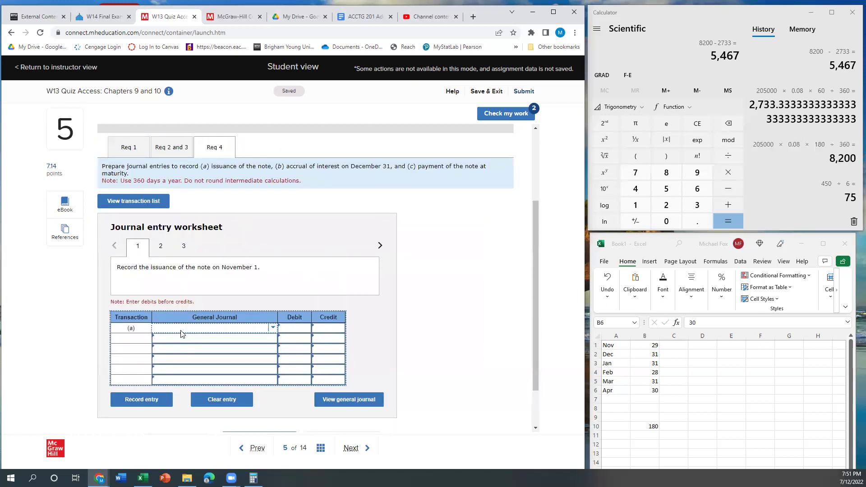
left_click(183, 333)
type("cash")
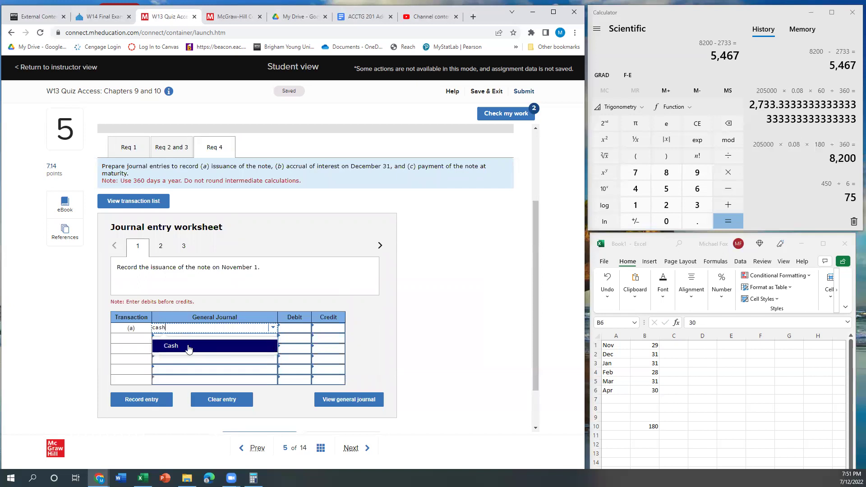
left_click(189, 347)
left_click(185, 340)
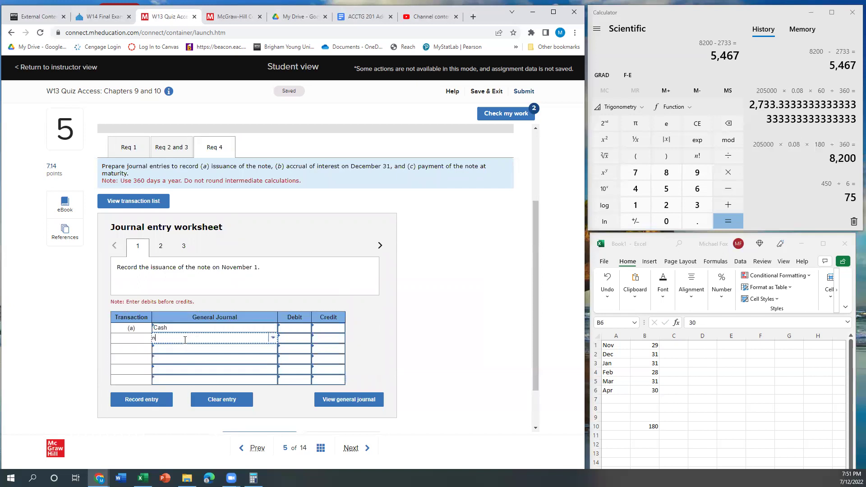
type("notes")
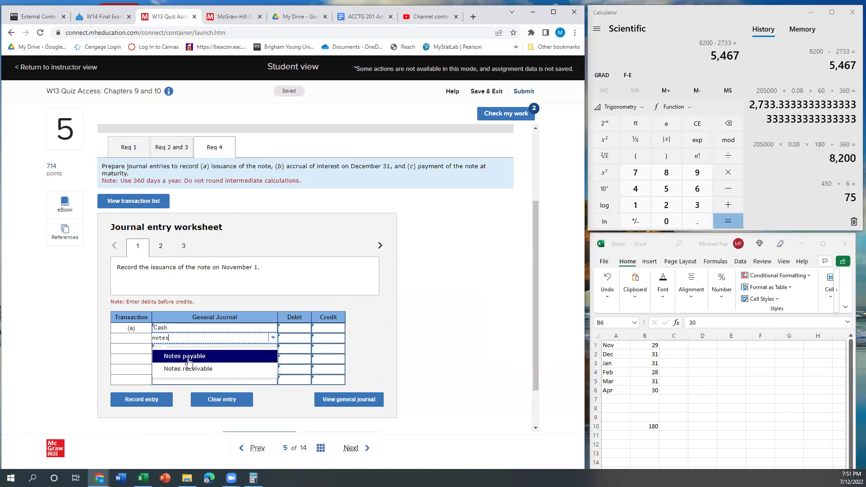
left_click(188, 358)
Enter 205,000 as the Cash debit and the Notes payable credit
left_click(285, 329)
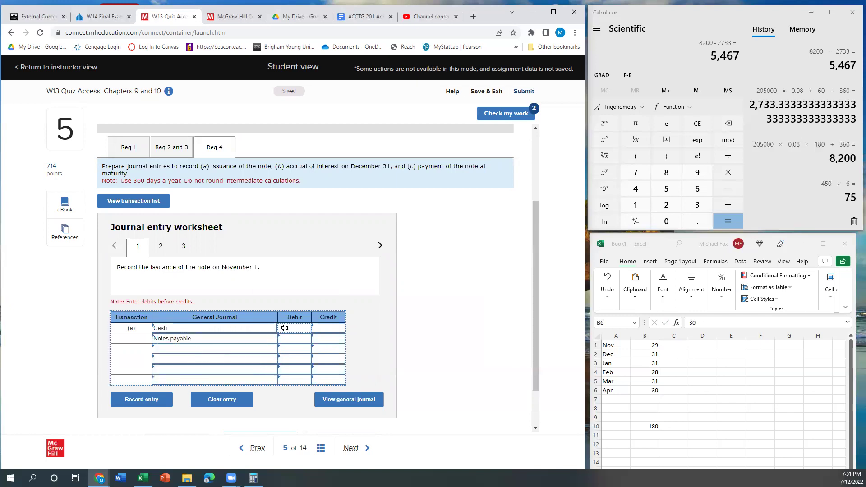
scroll(285, 328, "up", 3)
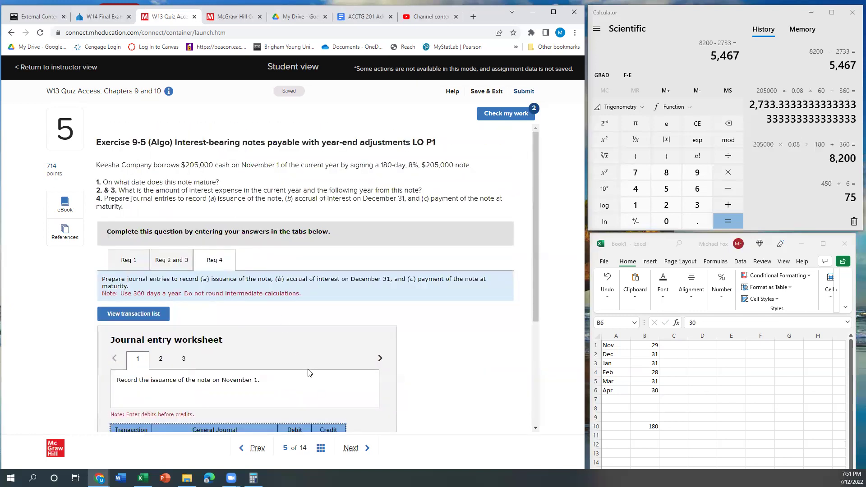
scroll(307, 371, "down", 3)
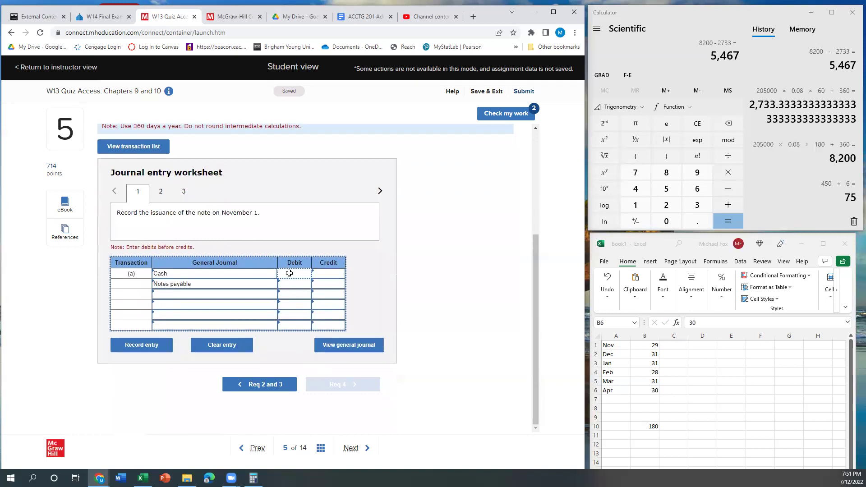
type("205000")
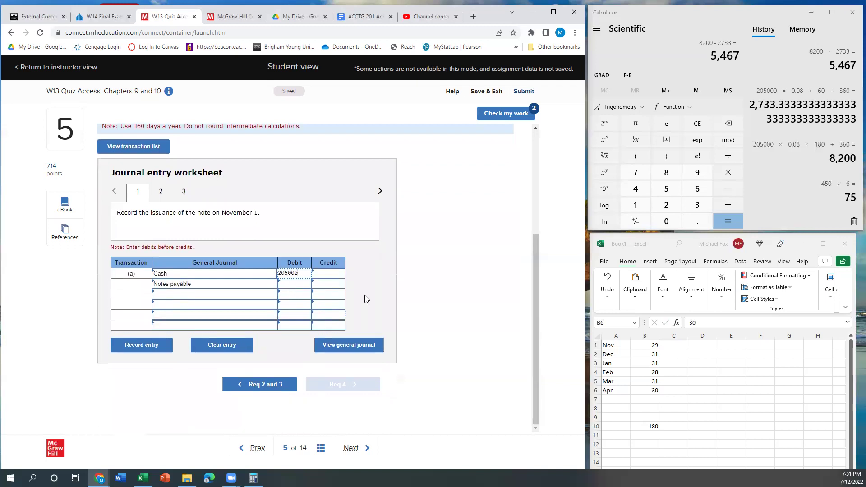
left_click(338, 284)
type("20")
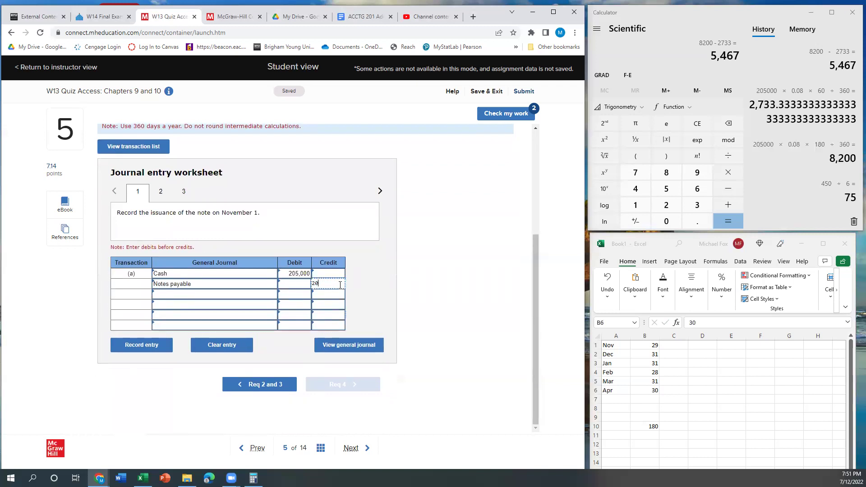
type("5,0000")
key("Return")
Save the issuance entry, then give entry (b) a debit to Interest expense and a credit to Interest payable
left_click(379, 192)
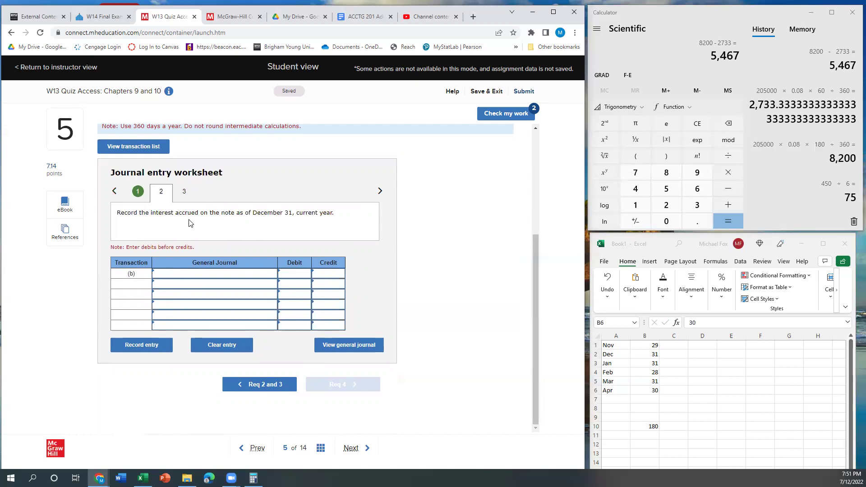
left_click(190, 276)
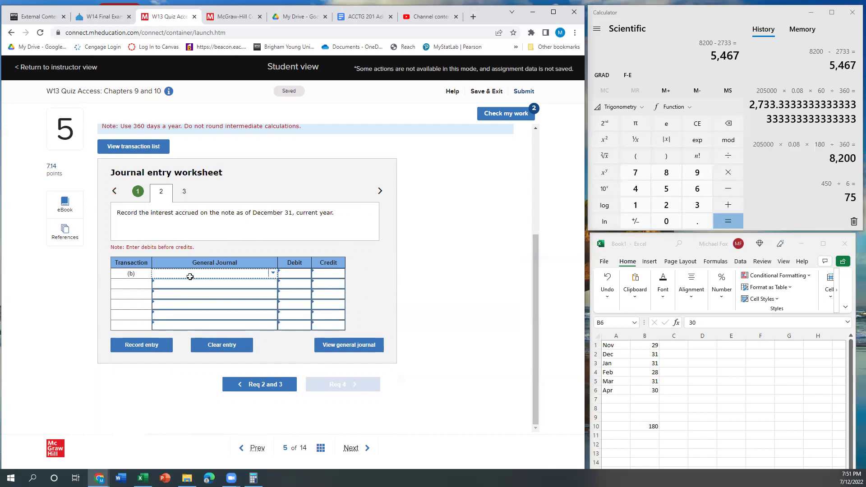
type("inters")
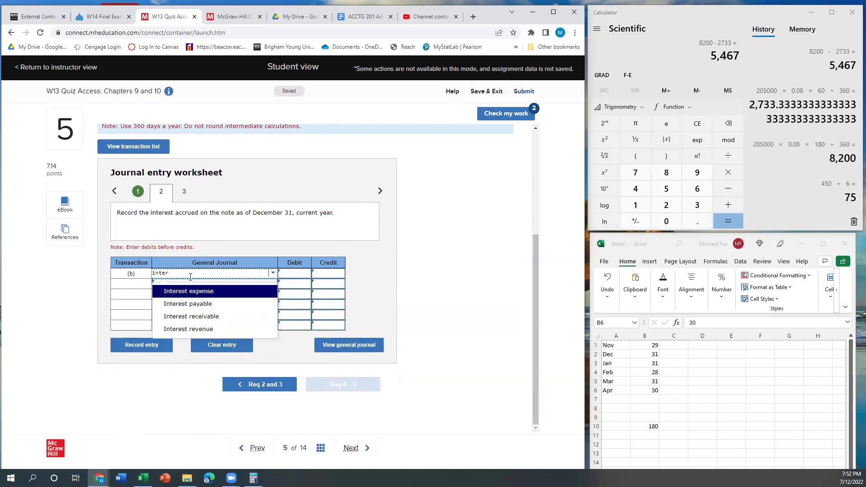
left_click(189, 292)
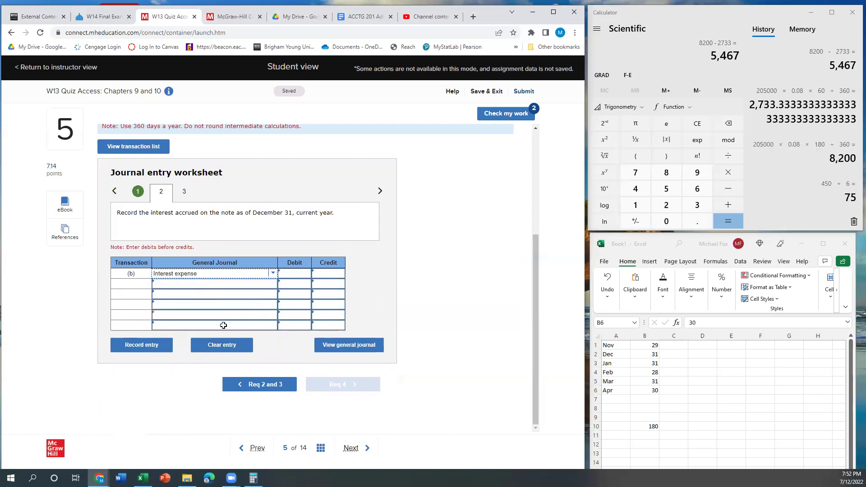
left_click(183, 281)
type("inter")
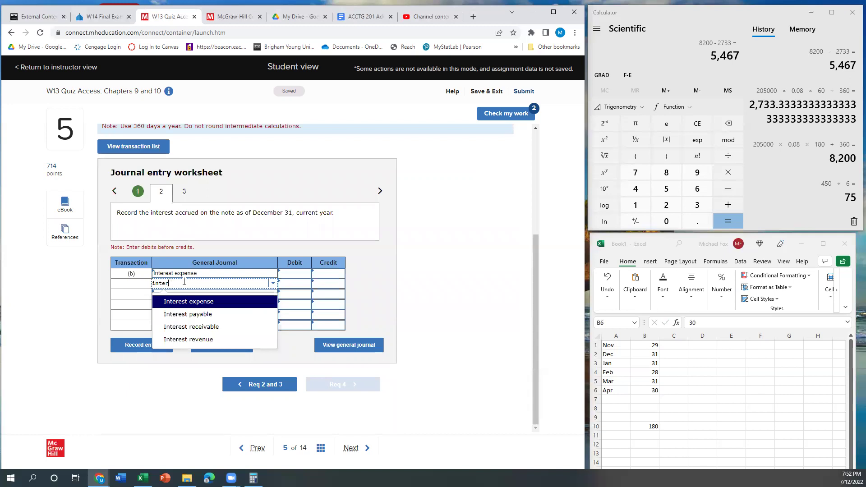
left_click(194, 314)
scroll(265, 264, "up", 1)
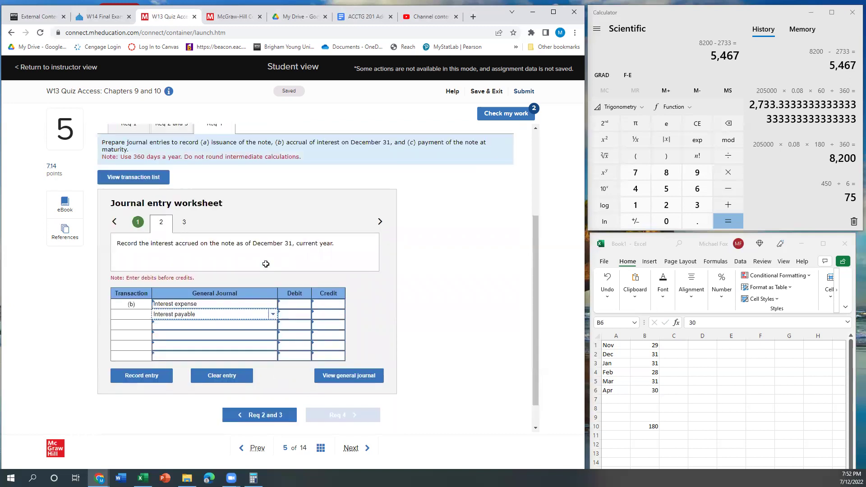
scroll(266, 264, "up", 3)
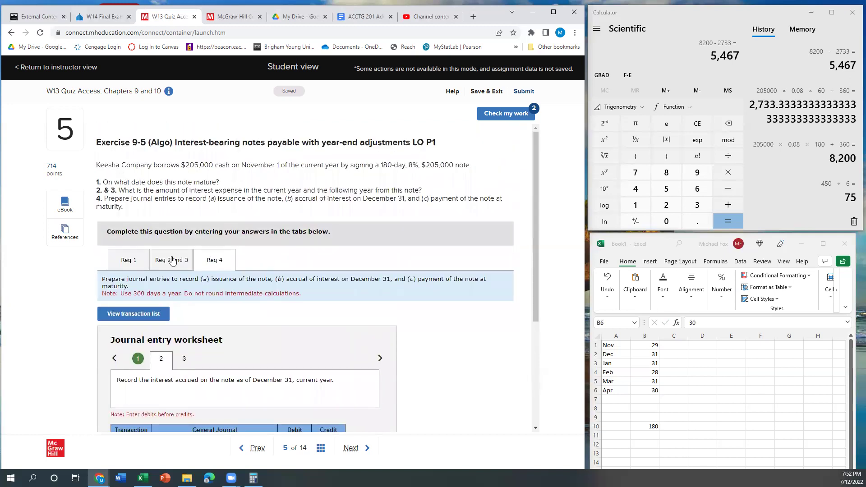
Confirm the 2,733 current-year interest on Req 2 and 3, then enter it as entry (b)'s debit and credit
left_click_drag(172, 261, 174, 257)
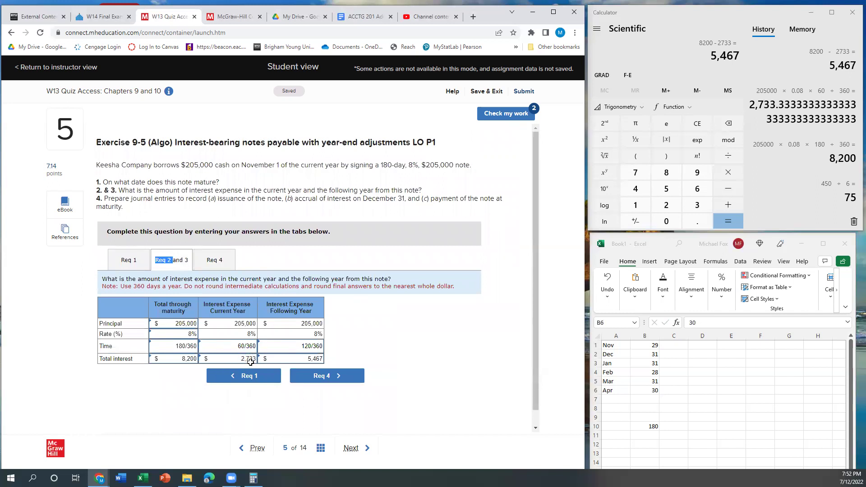
left_click(217, 265)
left_click(365, 378)
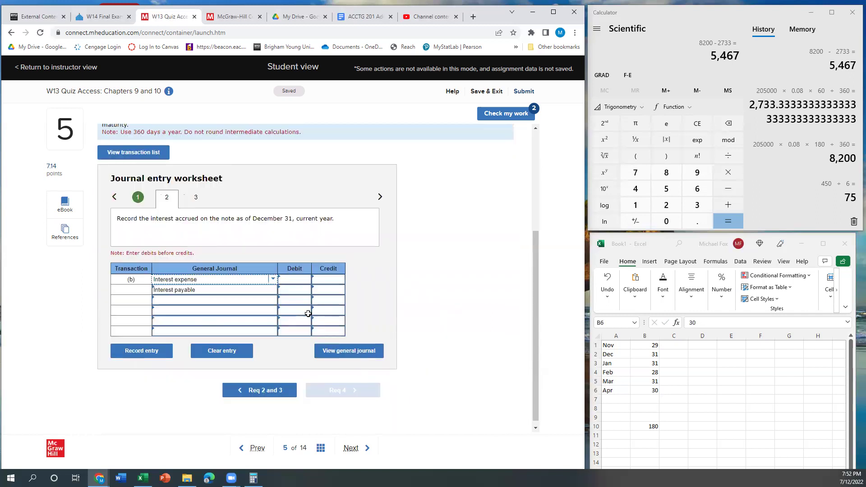
left_click(292, 281)
type("2733")
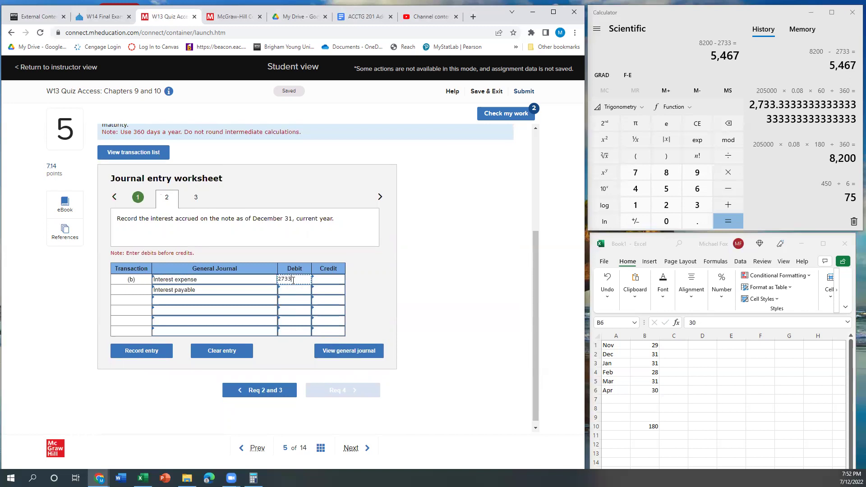
left_click(330, 289)
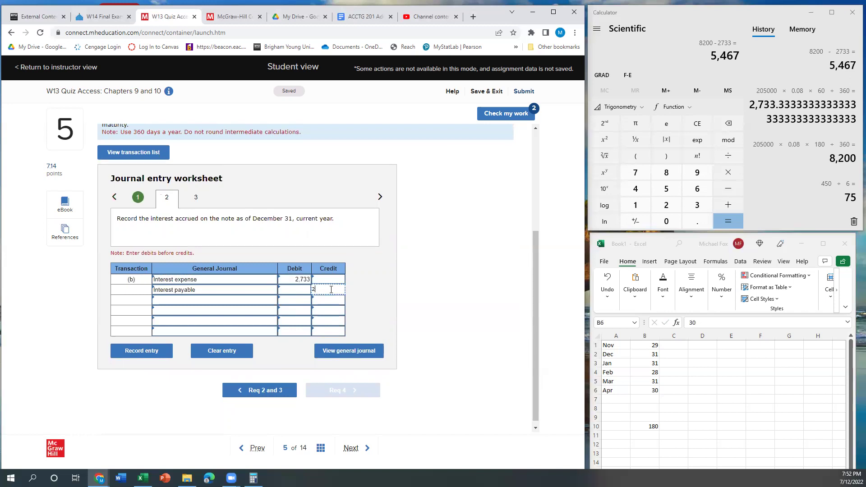
left_click(470, 270)
Save entry (b) and choose Notes payable as entry (c)'s first debited account
left_click(381, 197)
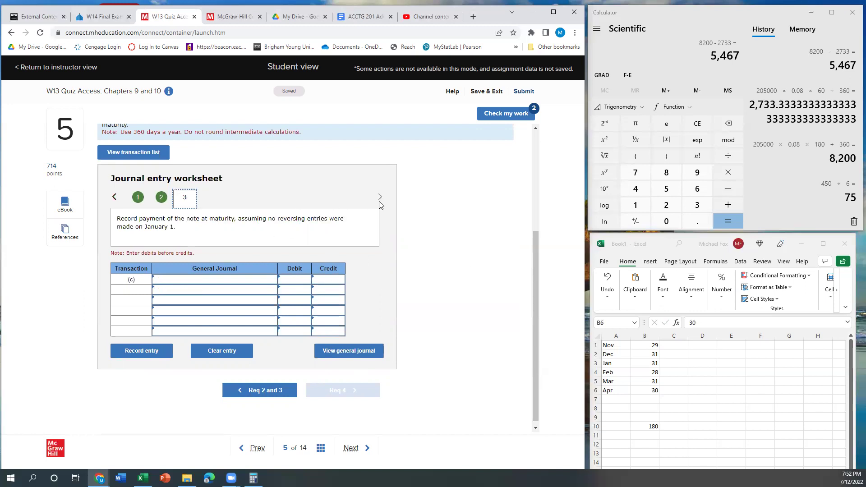
left_click(190, 279)
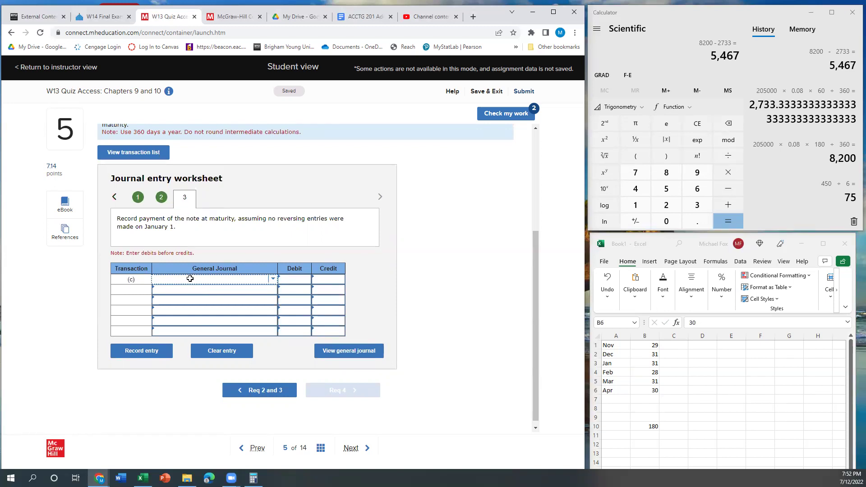
type("Note")
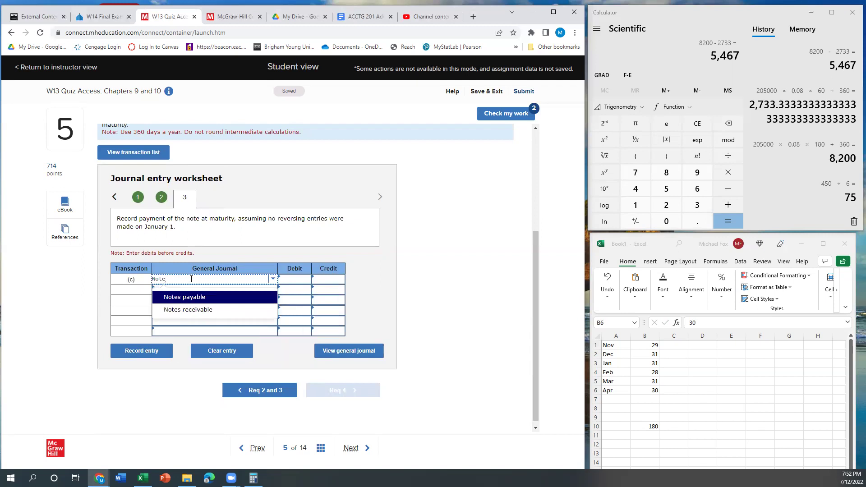
left_click(170, 297)
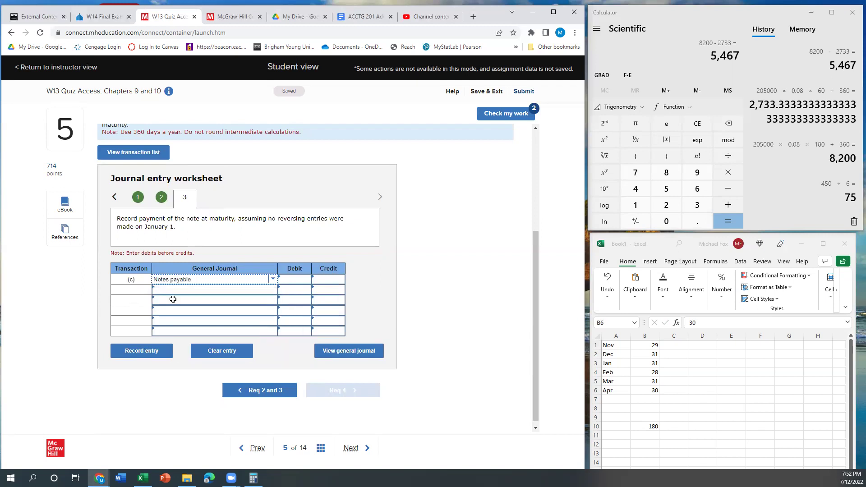
Add Interest payable, Interest expense and Cash as entry (c)'s remaining account lines
left_click(169, 290)
type("int")
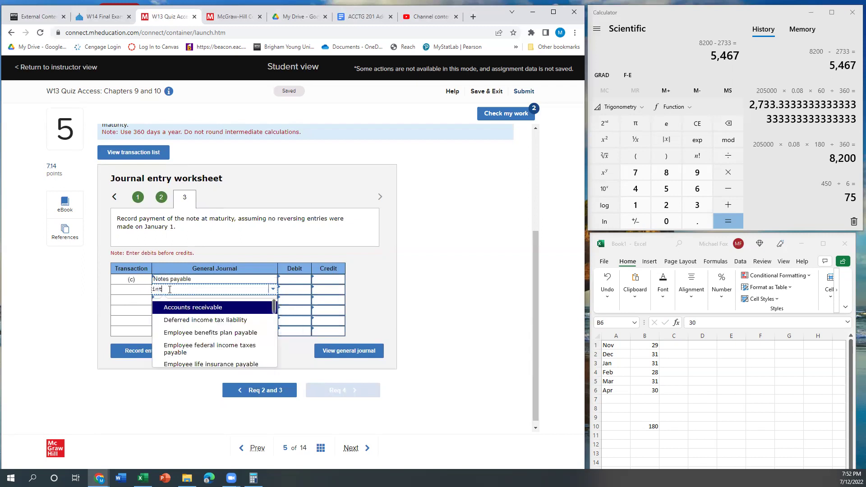
left_click(181, 320)
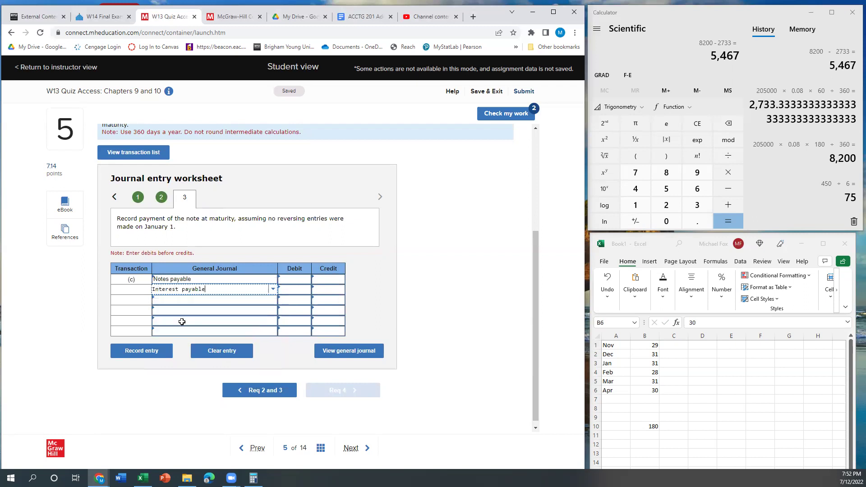
left_click(183, 298)
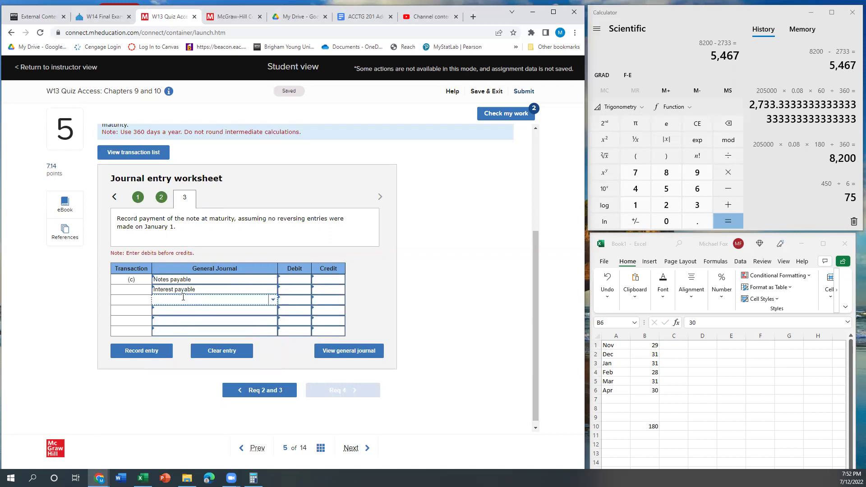
type("inter")
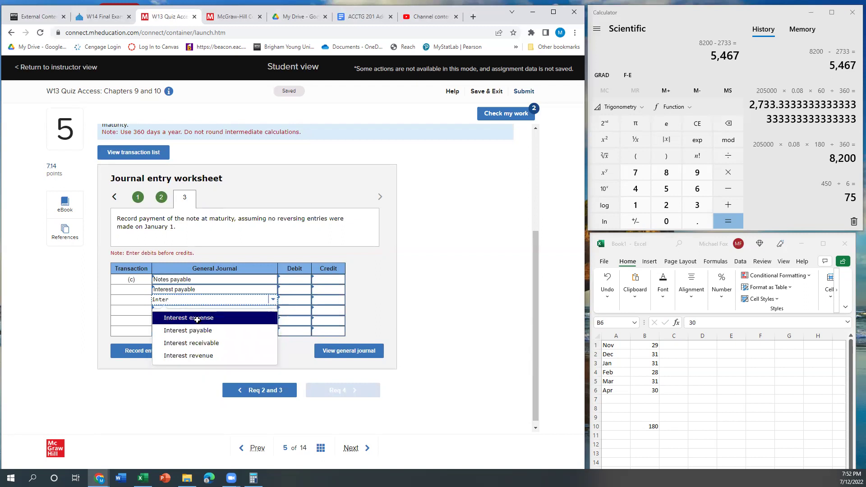
left_click(197, 318)
left_click(171, 312)
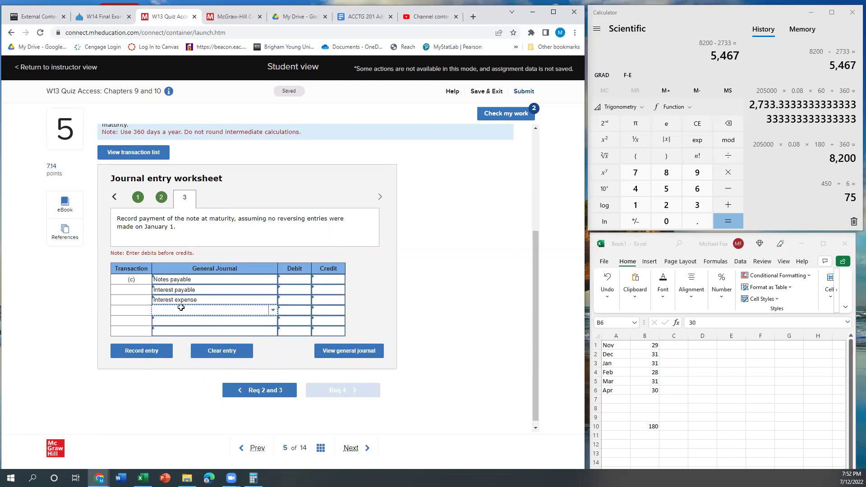
type("cash")
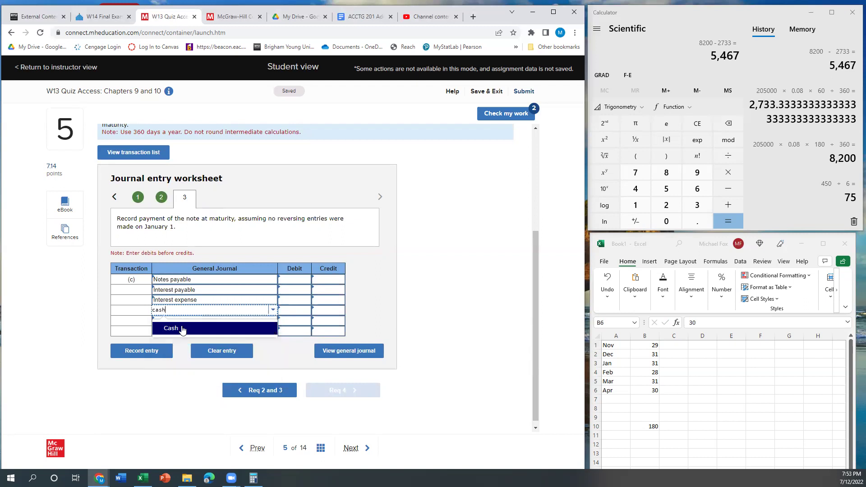
left_click(183, 328)
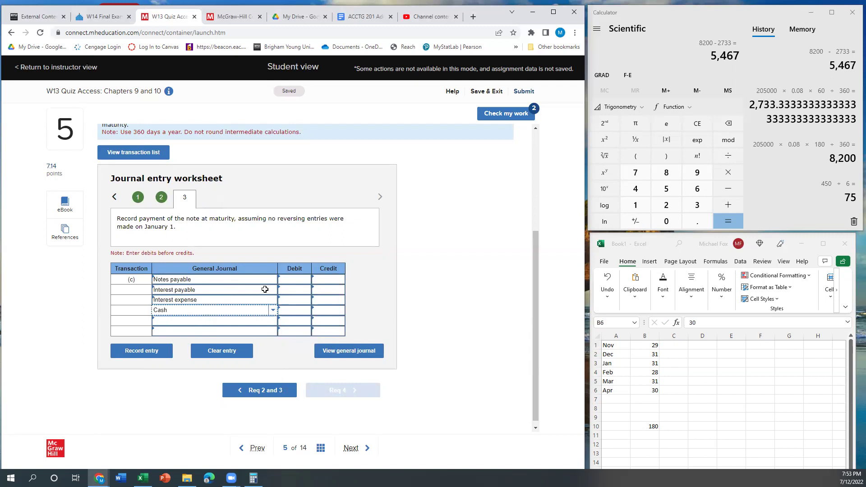
Review the November 1 issuance entry and enter the 205,000 Notes payable debit in entry (c)
left_click(138, 198)
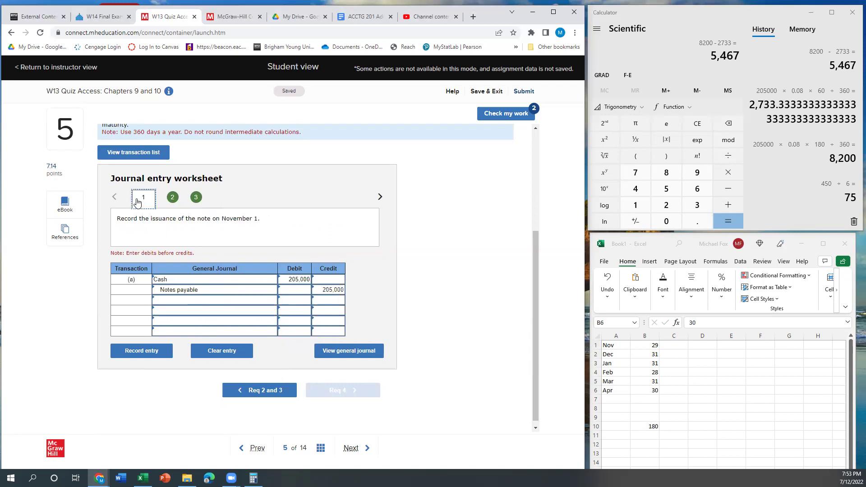
scroll(160, 179, "up", 4)
scroll(159, 180, "down", 2)
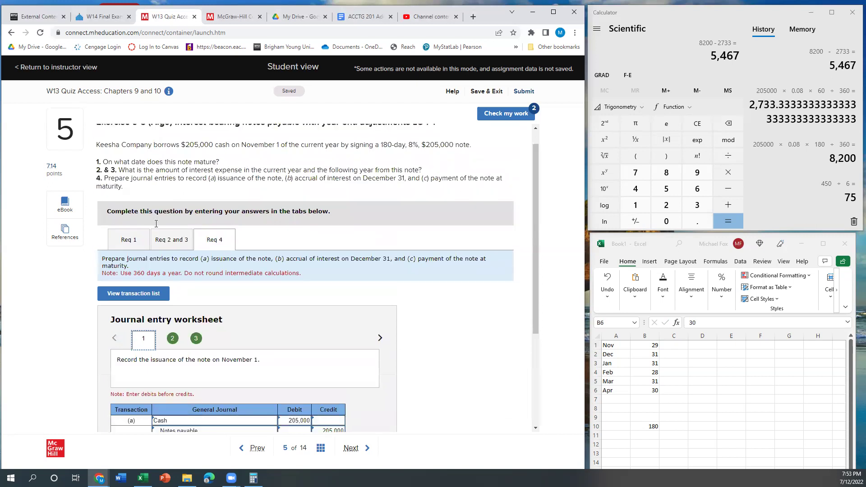
left_click(194, 268)
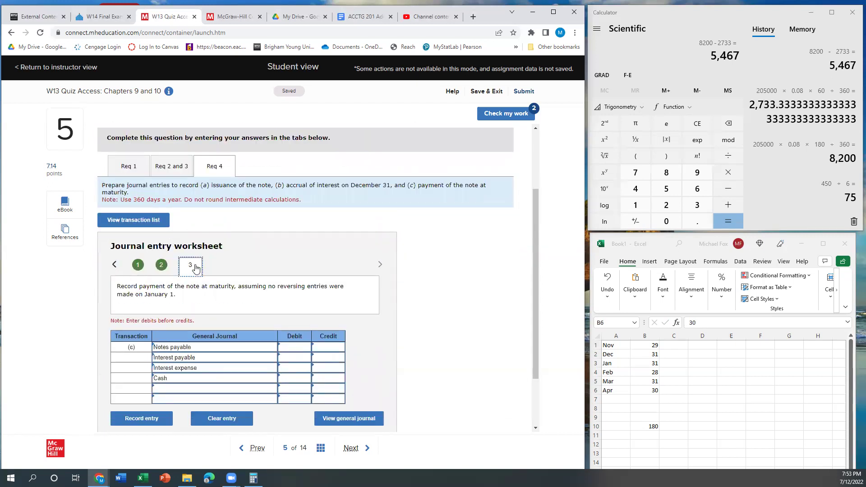
left_click(285, 347)
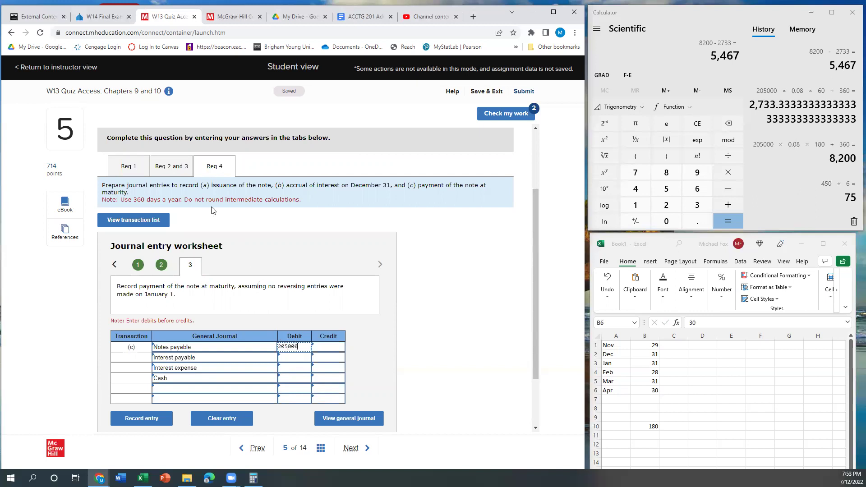
Look up the interest table and debit Interest payable 2,733 in entry (c)
left_click(176, 176)
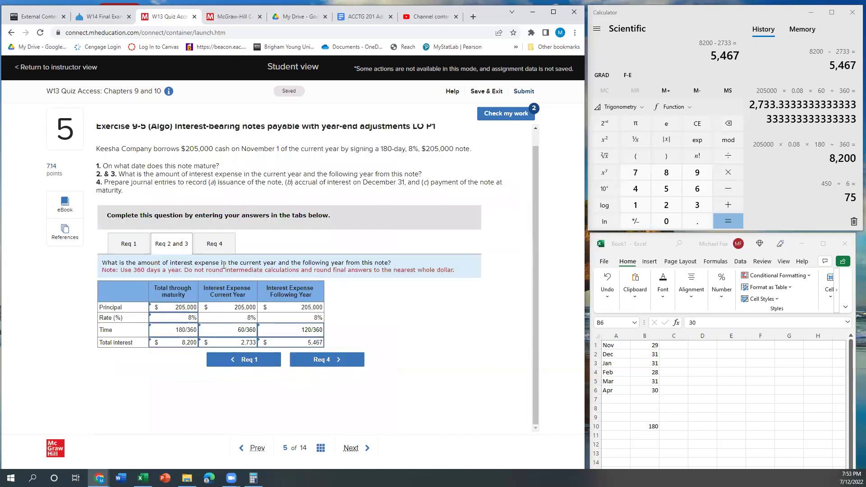
left_click(216, 246)
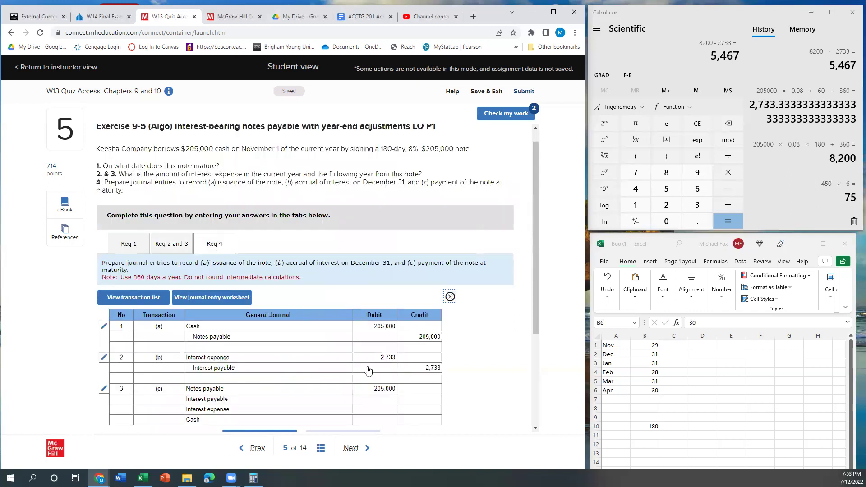
left_click(381, 402)
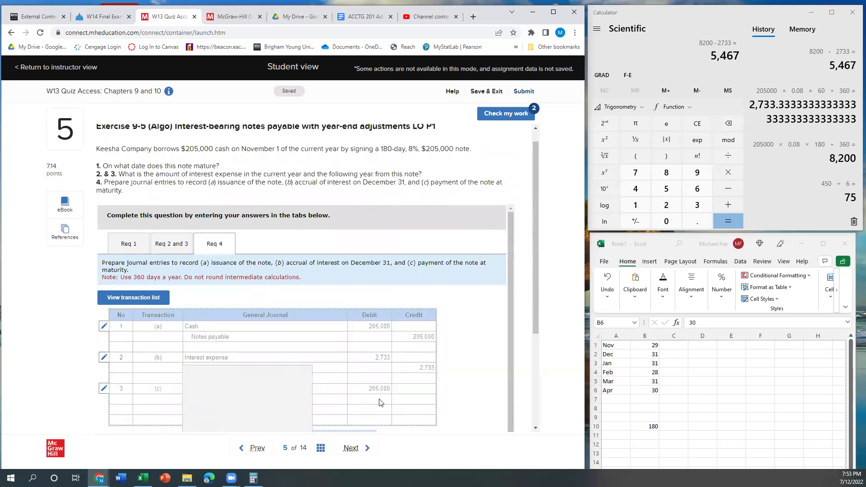
scroll(382, 402, "down", 3)
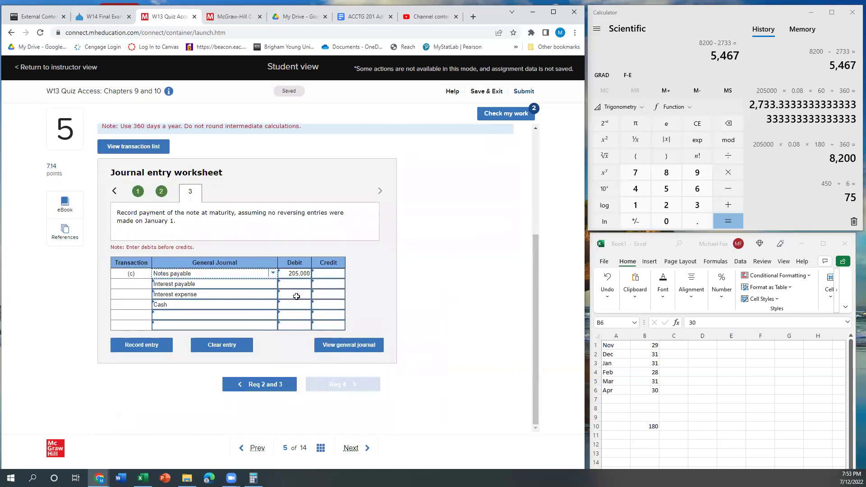
left_click(294, 287)
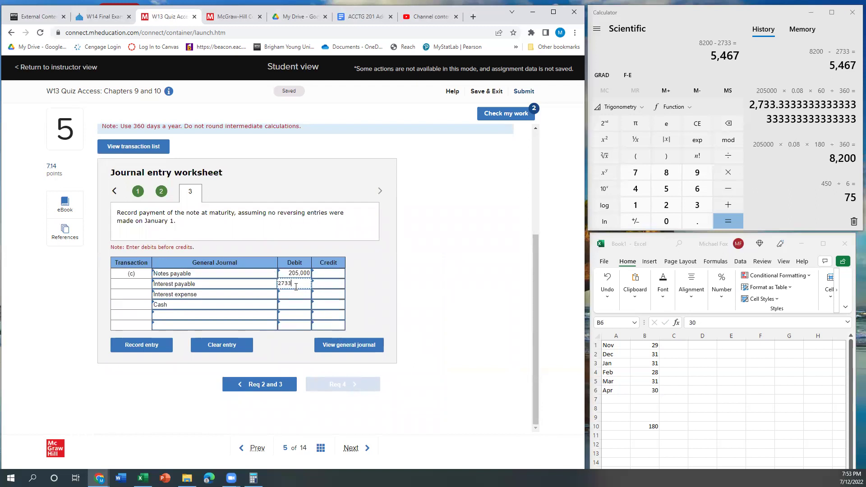
left_click(445, 255)
Recheck the interest amounts on Req 2 and 3, then return to the journal entries
scroll(202, 225, "up", 2)
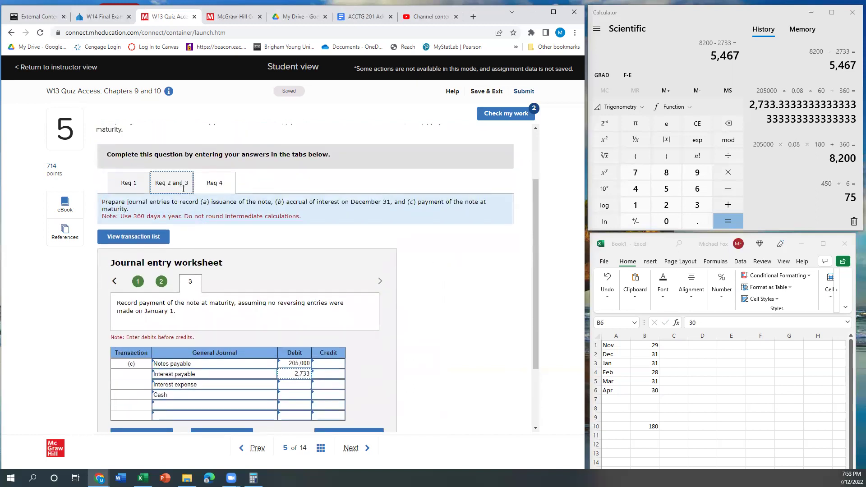
left_click(183, 188)
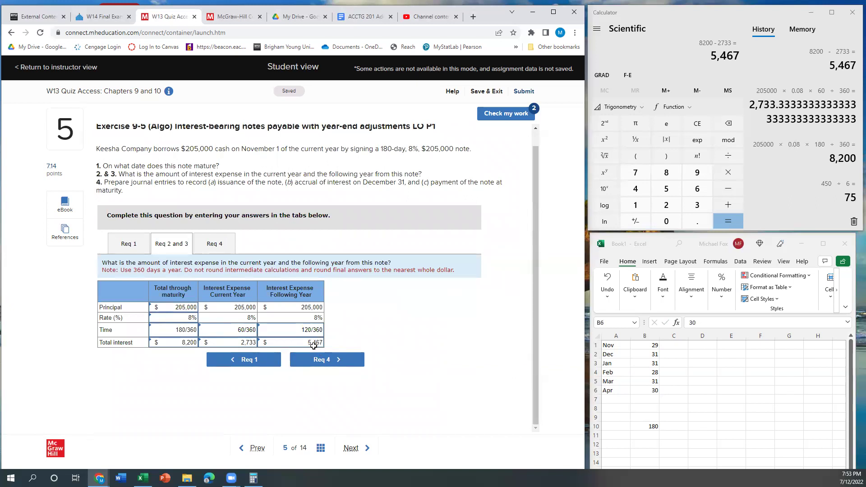
scroll(243, 280, "up", 1)
left_click(215, 261)
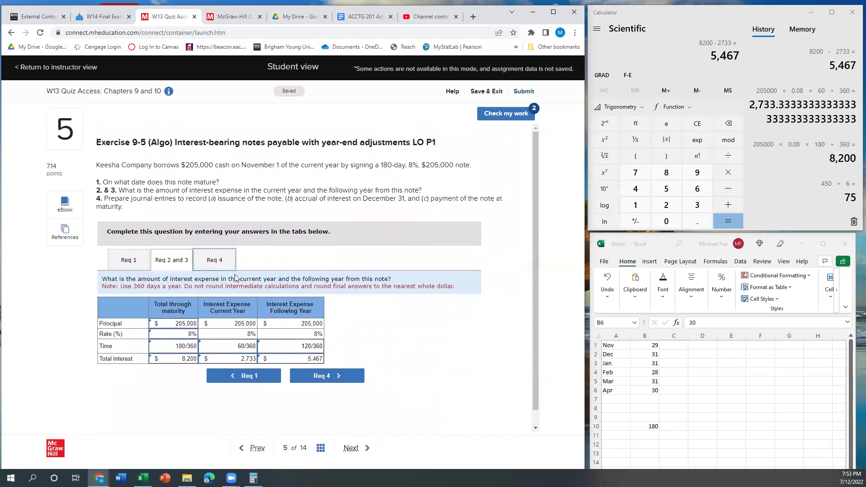
scroll(315, 346, "down", 3)
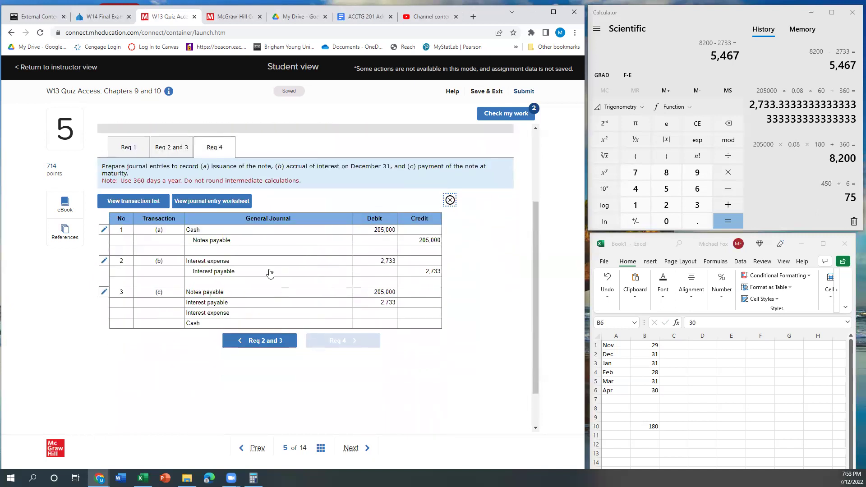
Debit Interest expense 5,467 in entry (c)
left_click(378, 318)
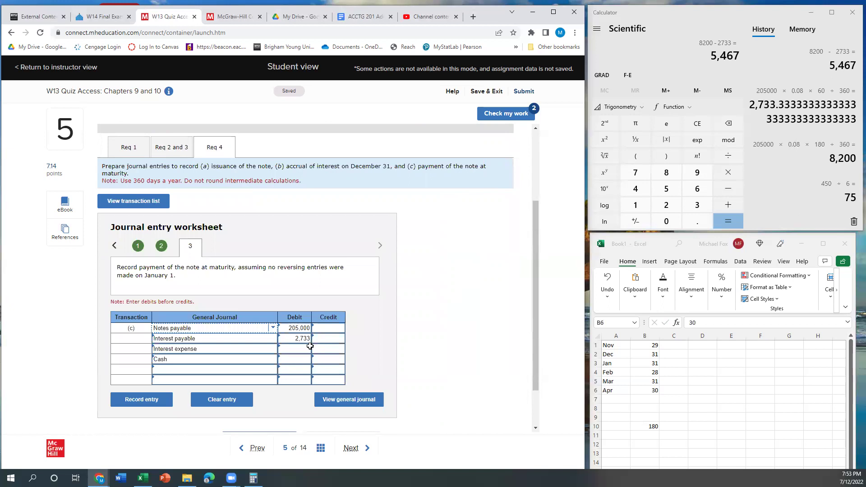
left_click(306, 350)
type("5465")
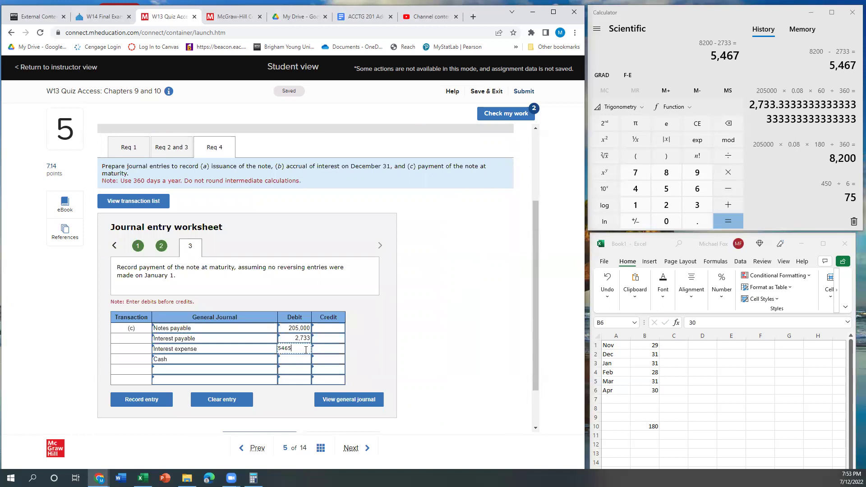
key("BackSpace")
key("BackSpace")
left_click(417, 315)
Total 205000 + 2733 + 5467 in Calculator and credit Cash 213,200, then view the interest table
left_click(744, 17)
type("205000 + ")
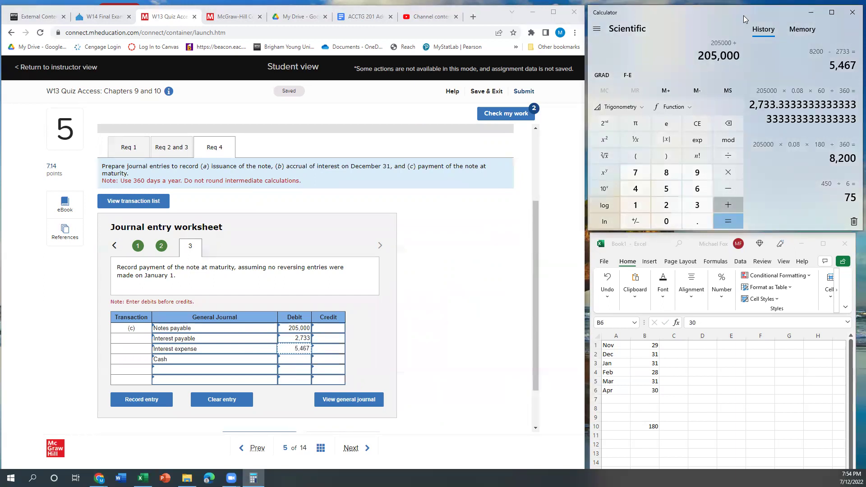
type("2733 + ")
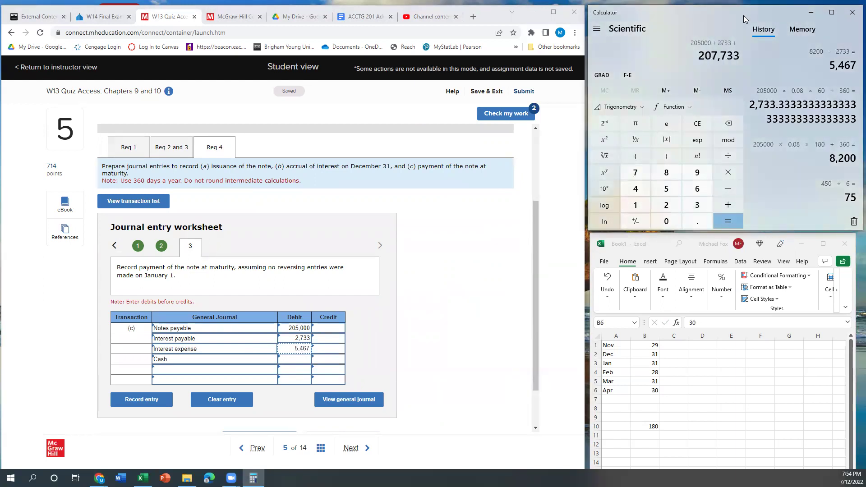
type("5467 =")
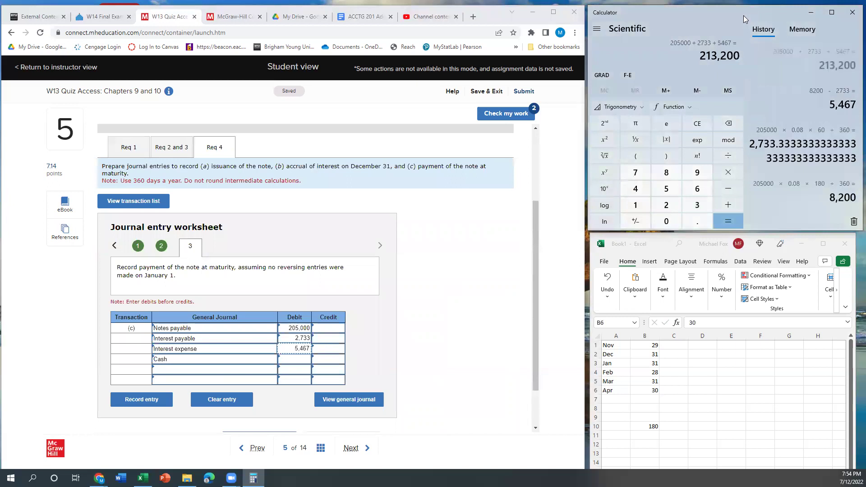
left_click(332, 364)
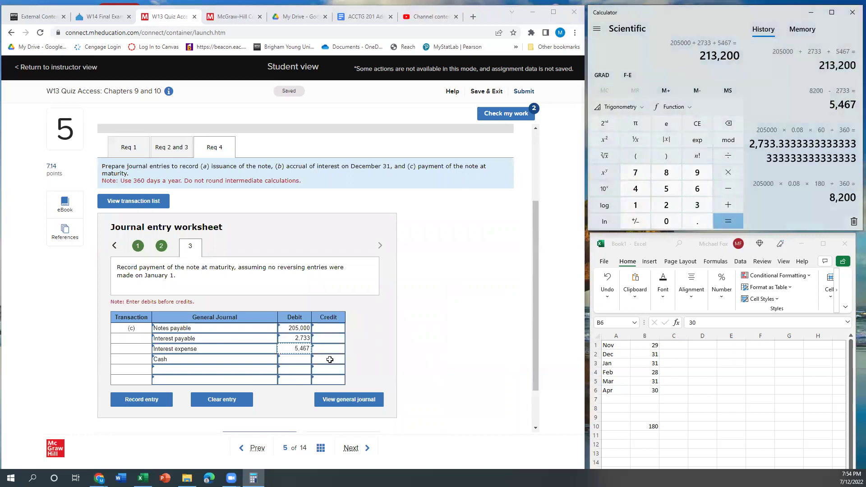
left_click(339, 358)
type("213200")
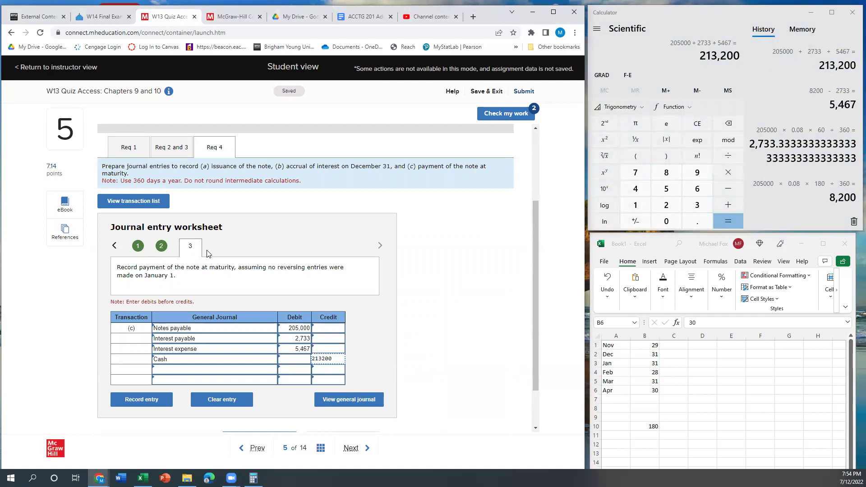
left_click(345, 211)
left_click(176, 154)
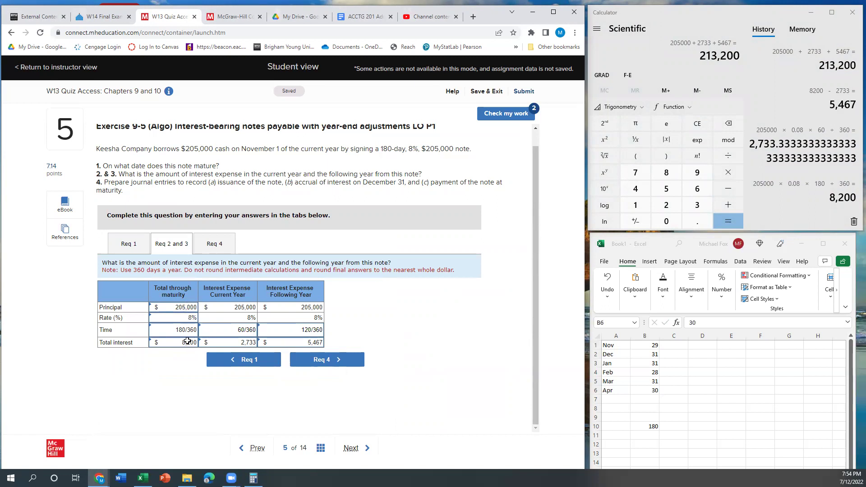
Run and confirm Check my work on Req 4 so entries (a), (b) and (c) show correct
left_click(214, 246)
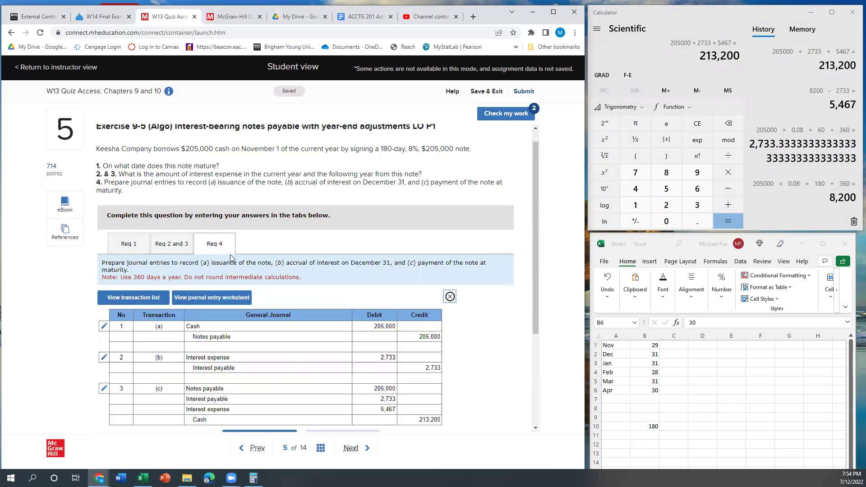
scroll(472, 352, "down", 2)
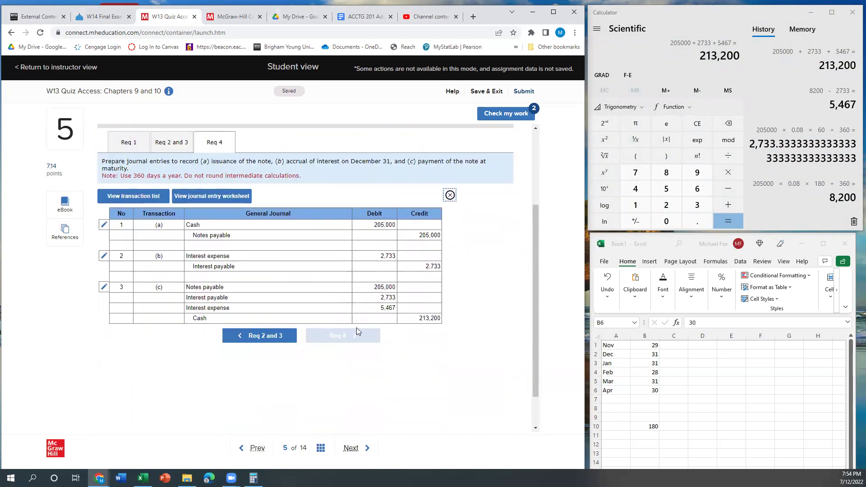
left_click(507, 114)
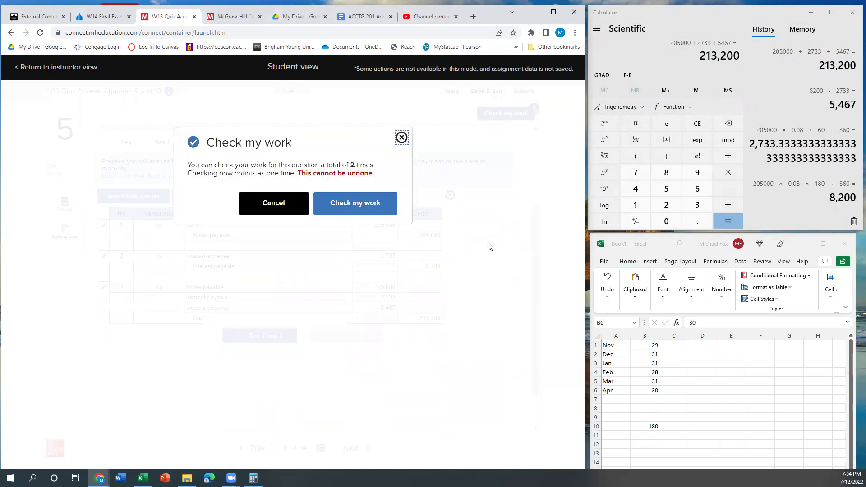
left_click(368, 204)
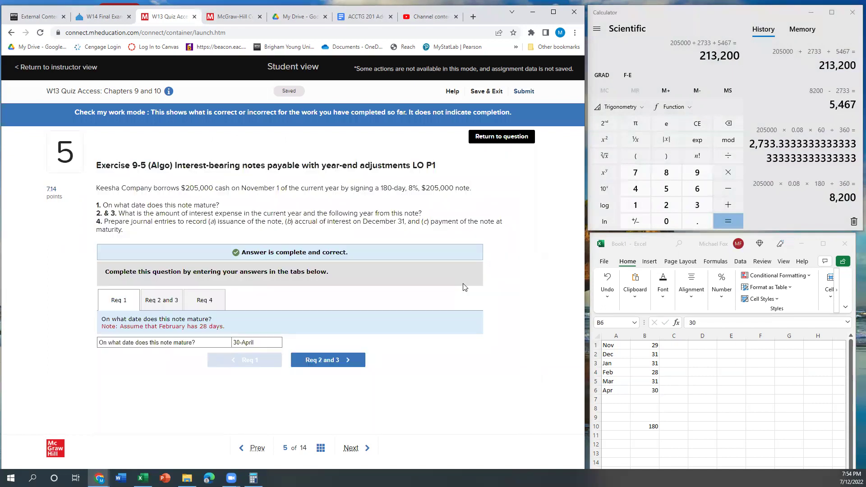
scroll(464, 284, "down", 2)
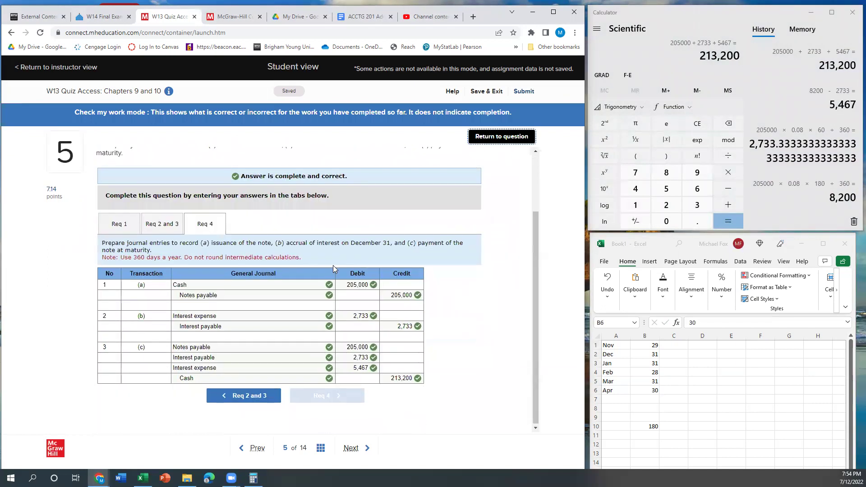